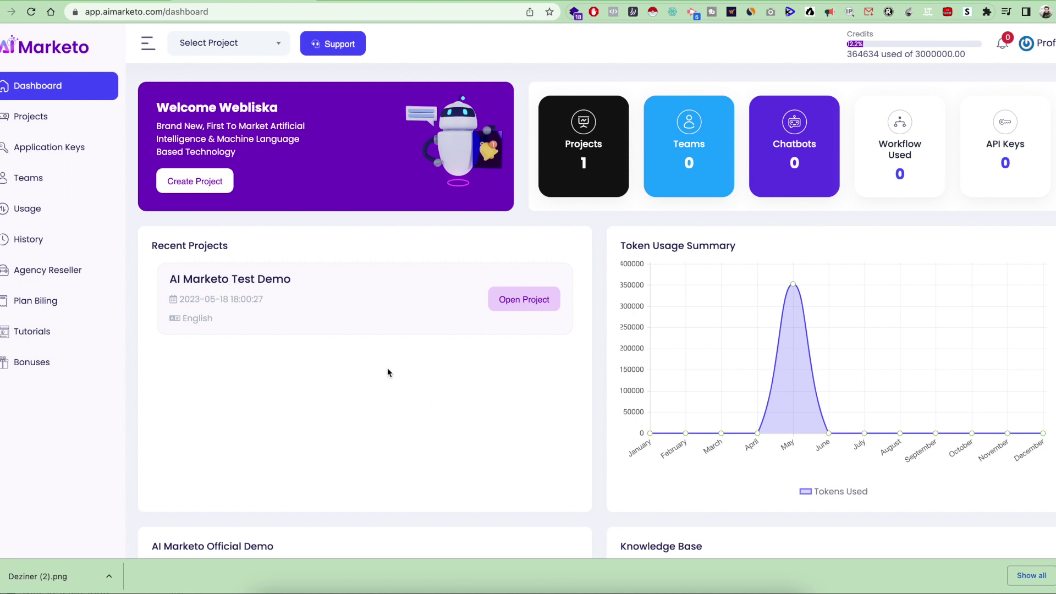
- Open the Select Project dropdown in the dashboard header
left_click(230, 50)
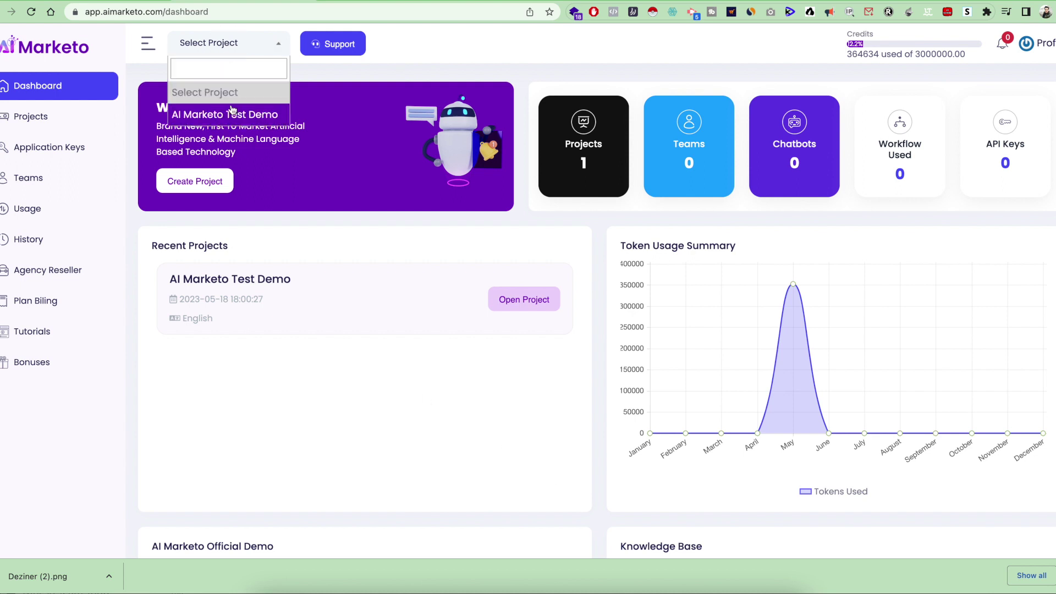
- Switch to the AI Marketo Test Demo project and highlight the Personal Financial Planner description
left_click(236, 110)
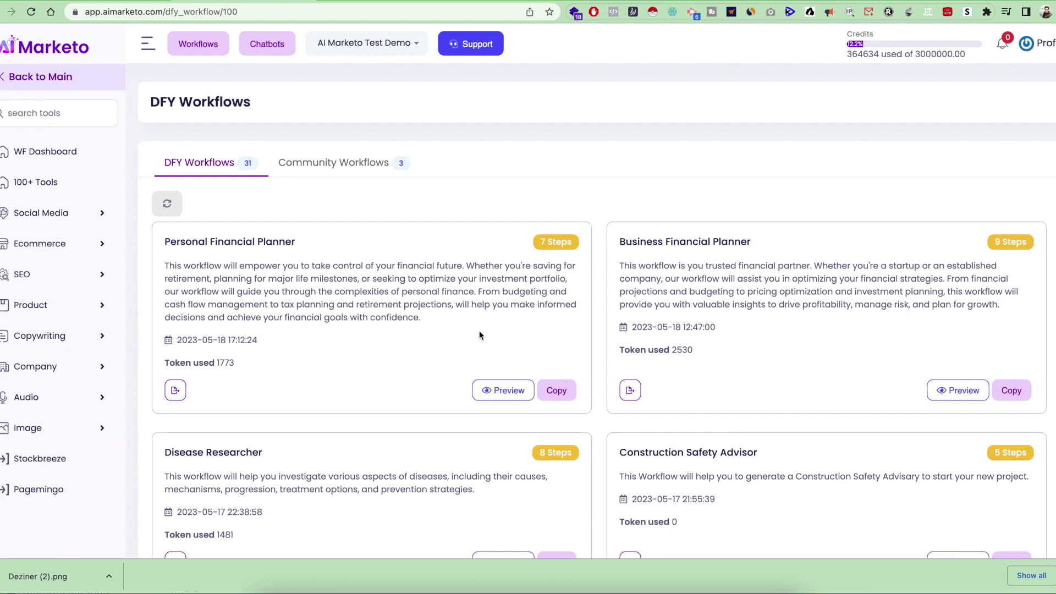
scroll(479, 335, "down", 1)
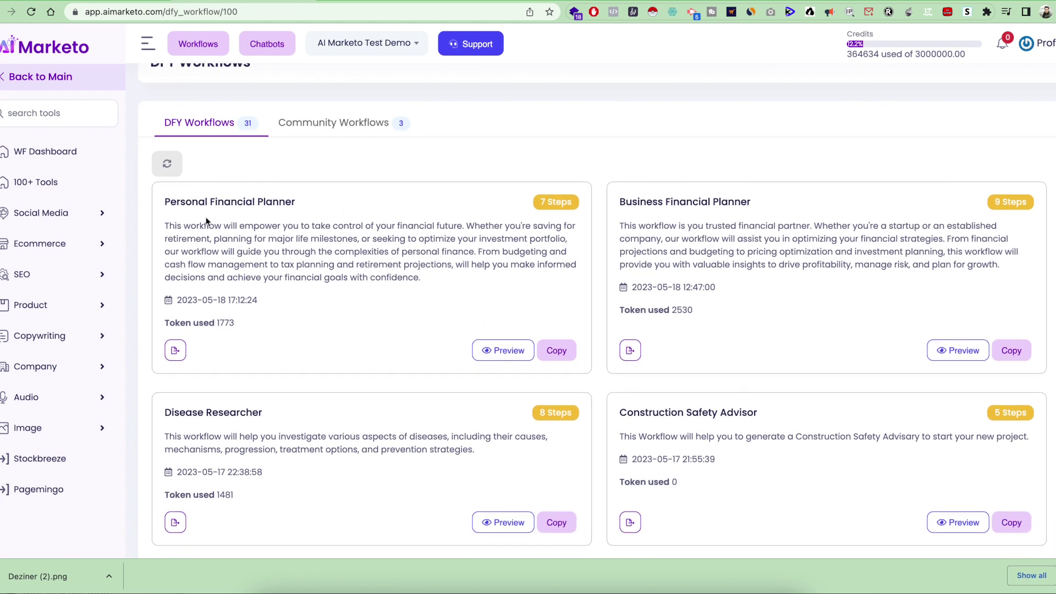
left_click_drag(165, 225, 437, 281)
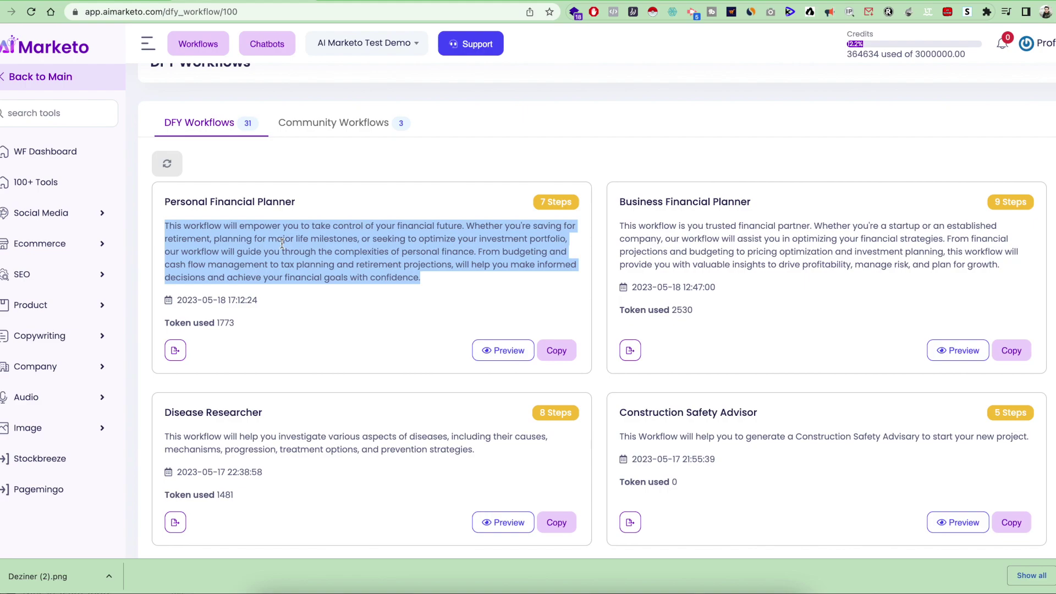
- Scroll the DFY Workflows list down to the Ad Copies Generator card
scroll(364, 324, "down", 20)
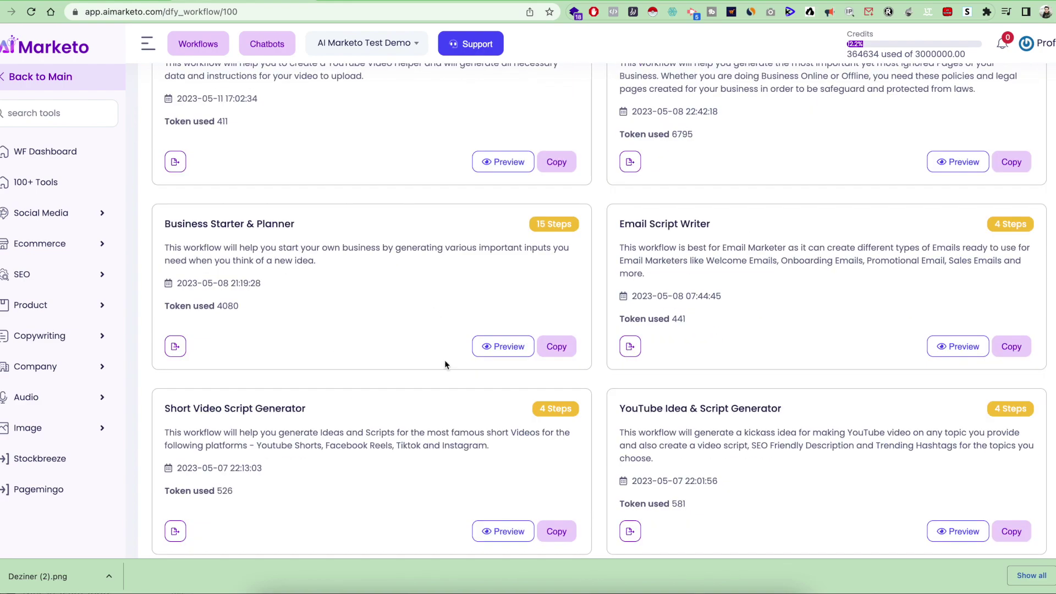
scroll(407, 336, "down", 3)
scroll(495, 324, "up", 2)
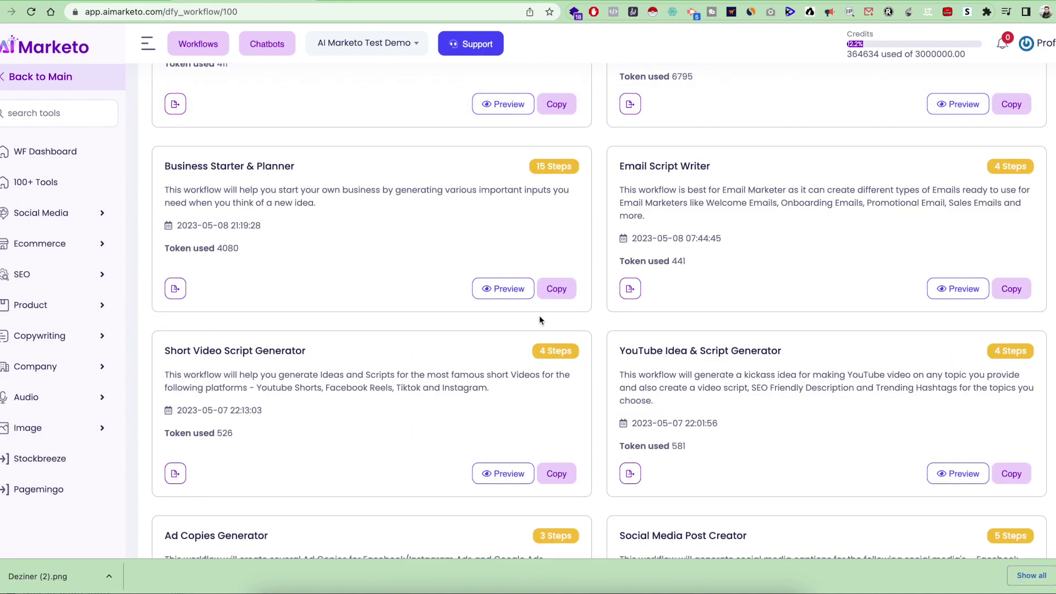
scroll(453, 249, "down", 3)
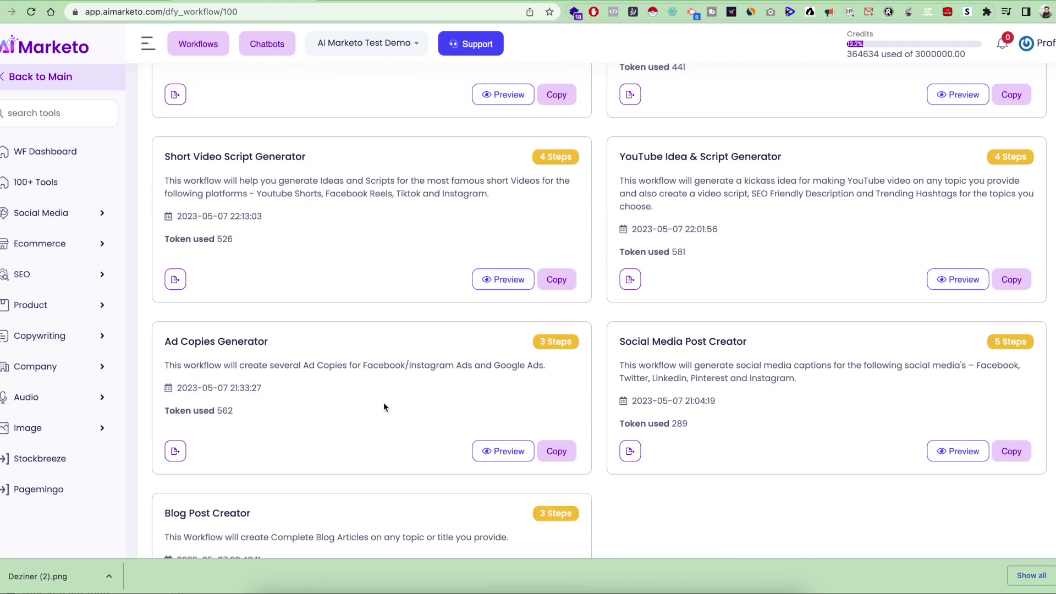
scroll(383, 407, "down", 1)
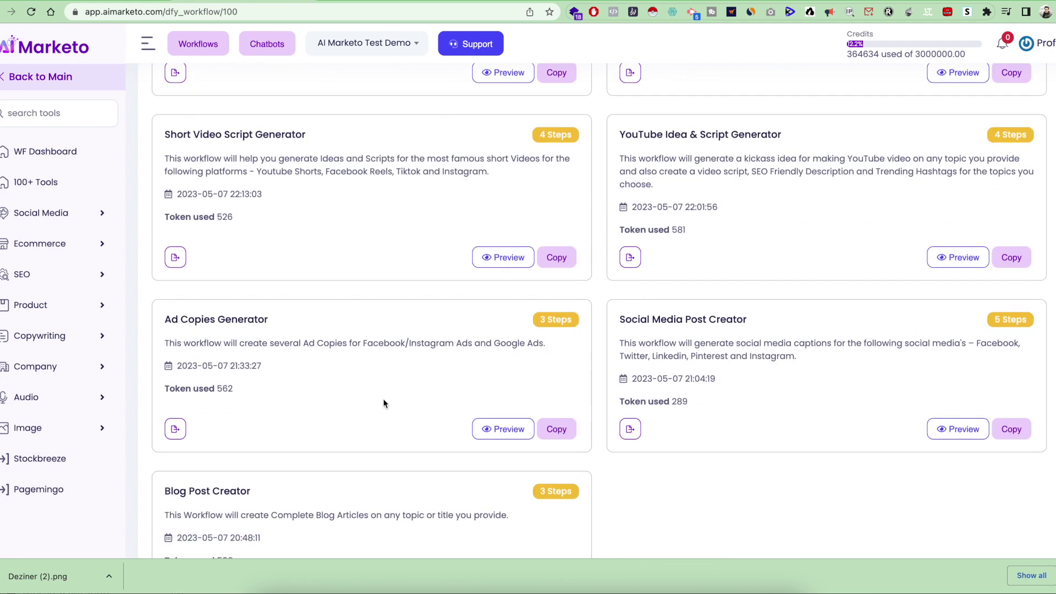
left_click(498, 431)
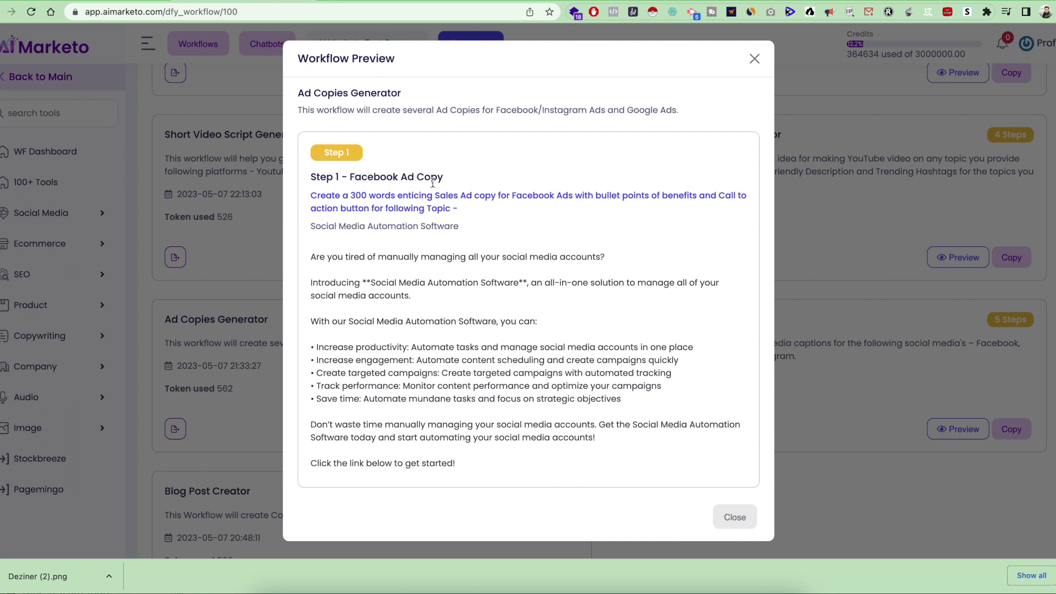
scroll(440, 220, "down", 7)
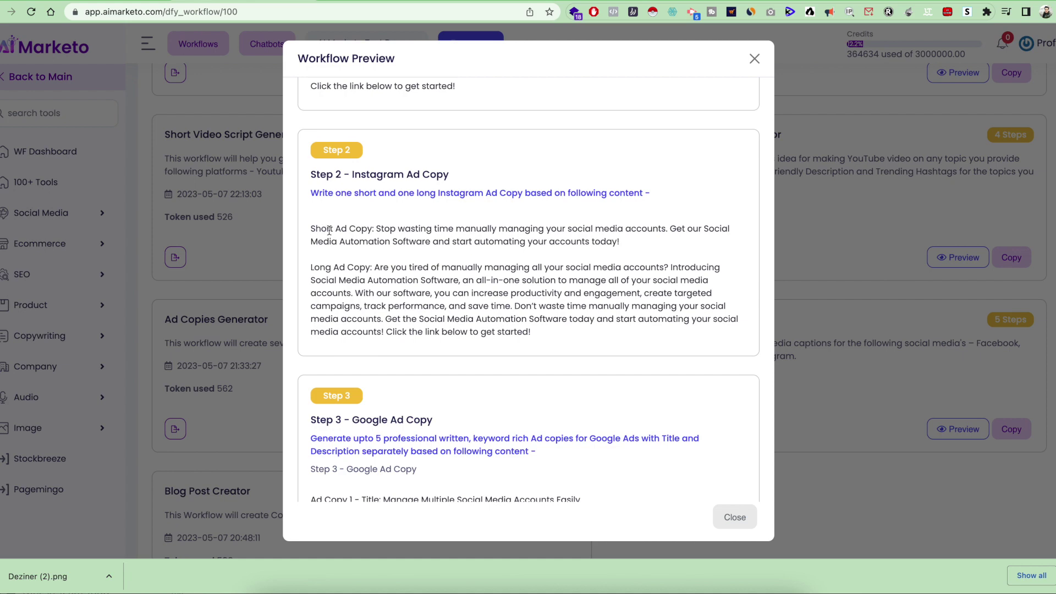
scroll(394, 269, "down", 1)
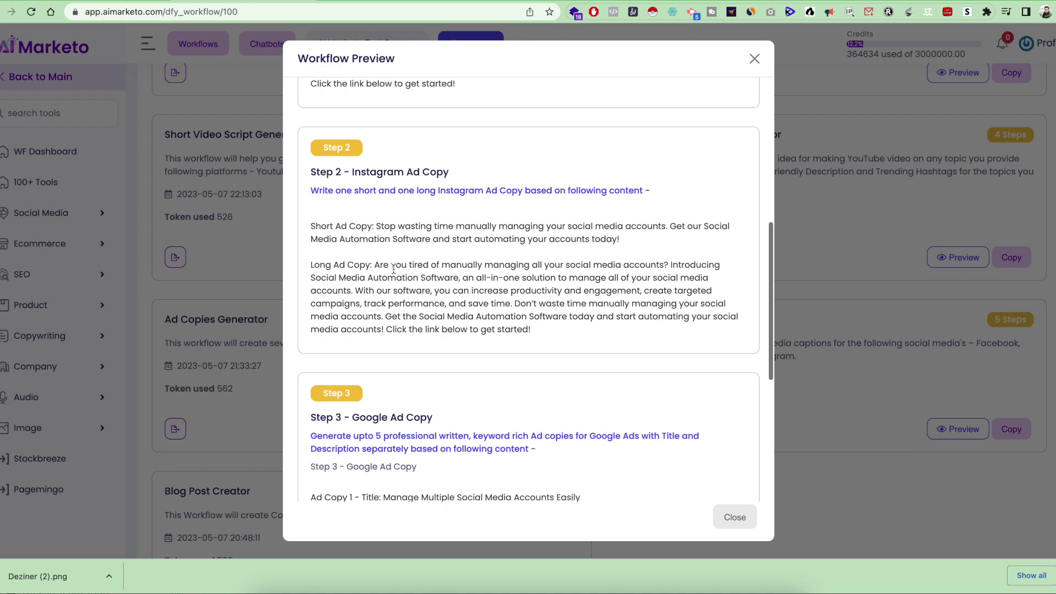
scroll(393, 269, "down", 3)
scroll(393, 269, "down", 3)
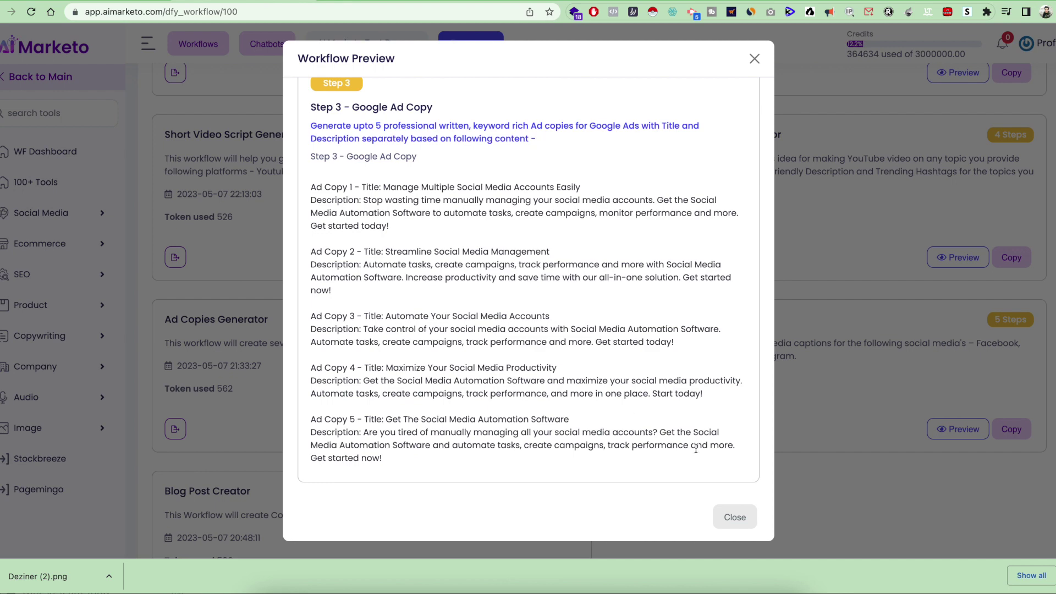
left_click(735, 517)
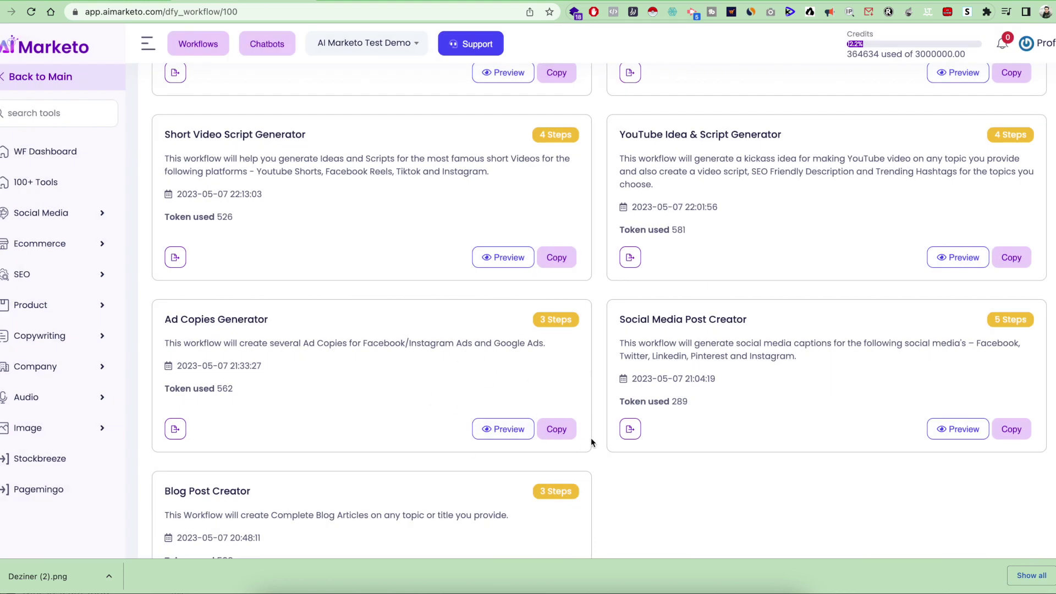
- Copy the Ad Copies Generator workflow into the project and confirm with OK
left_click(560, 435)
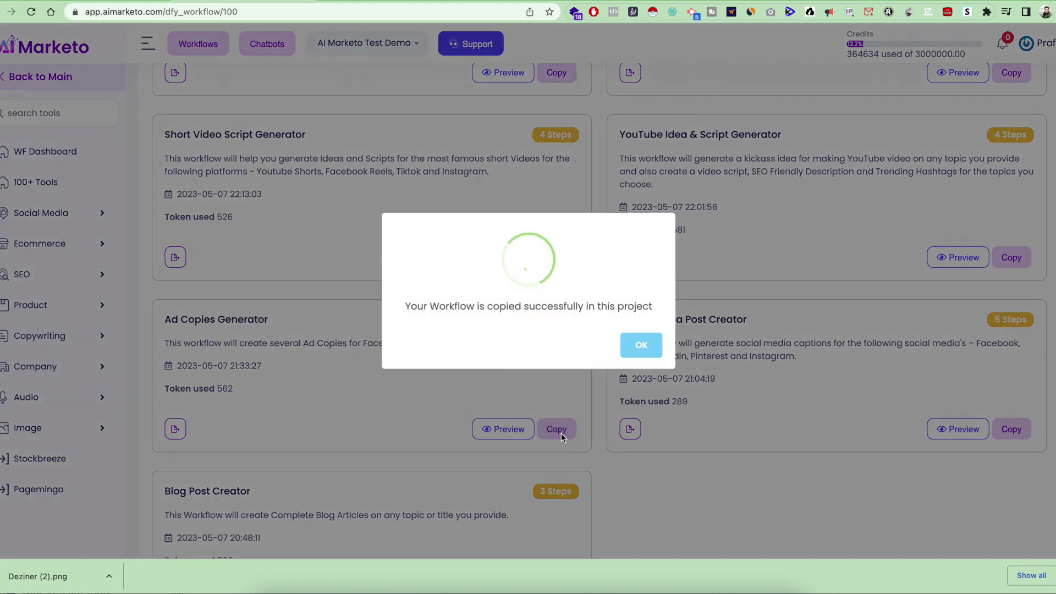
left_click(641, 346)
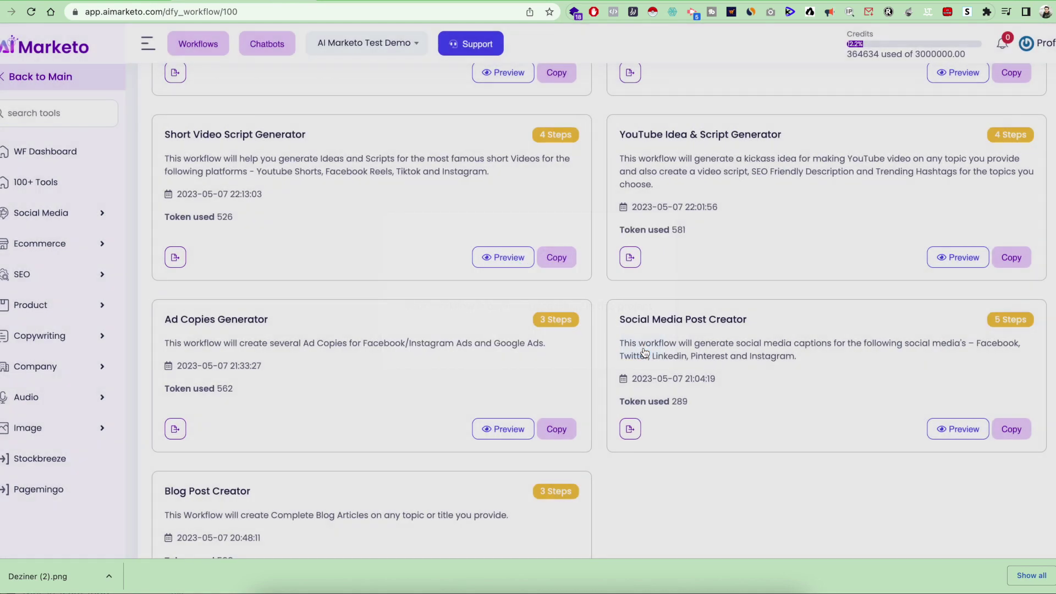
scroll(243, 213, "up", 10)
scroll(244, 219, "up", 8)
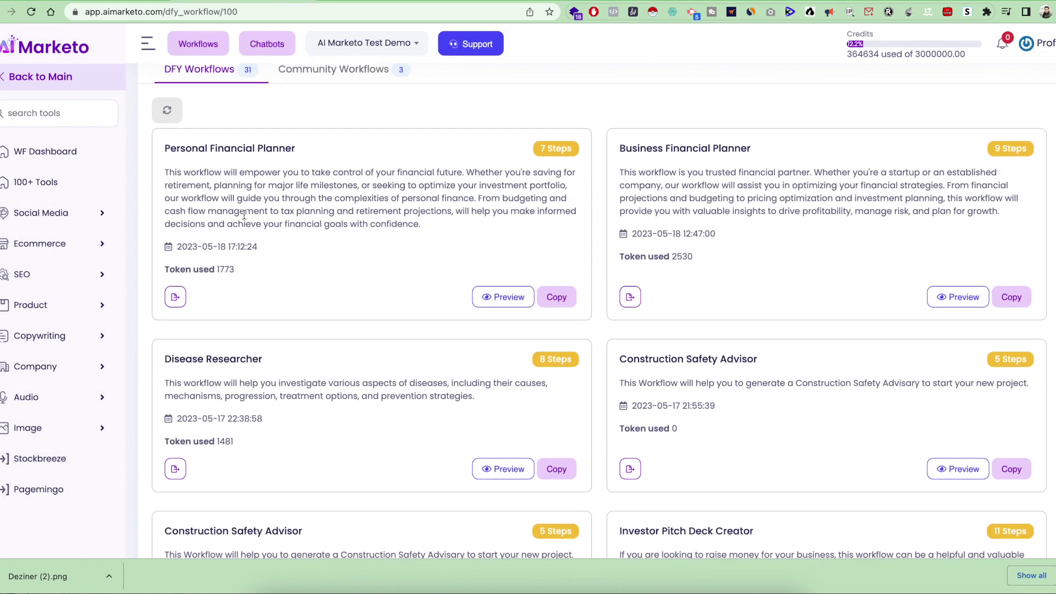
- Under Workflows > Manage, choose Use on the copied Ad Copies Generator
left_click(201, 60)
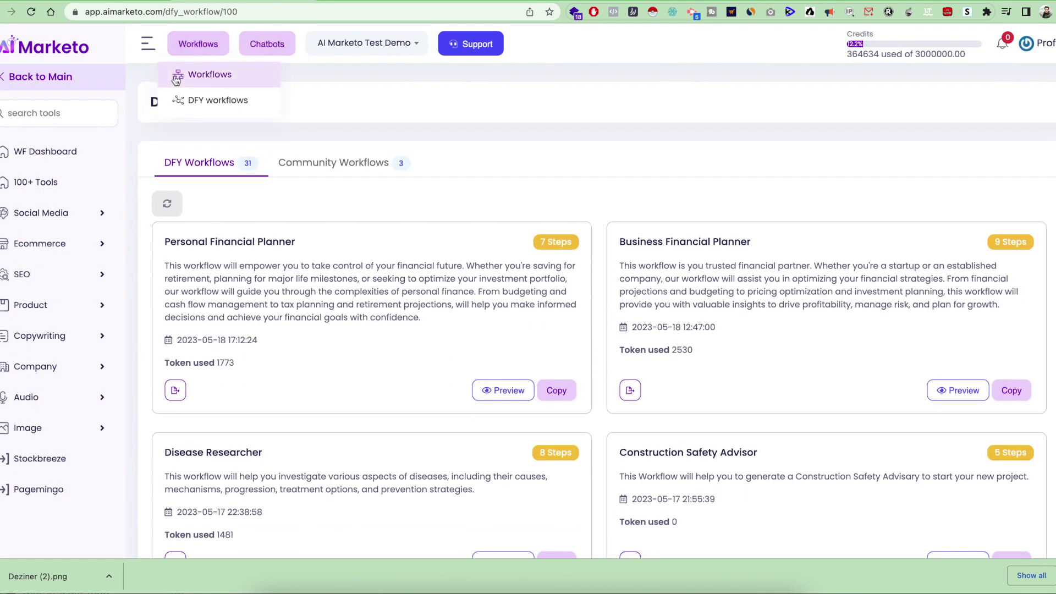
left_click(201, 75)
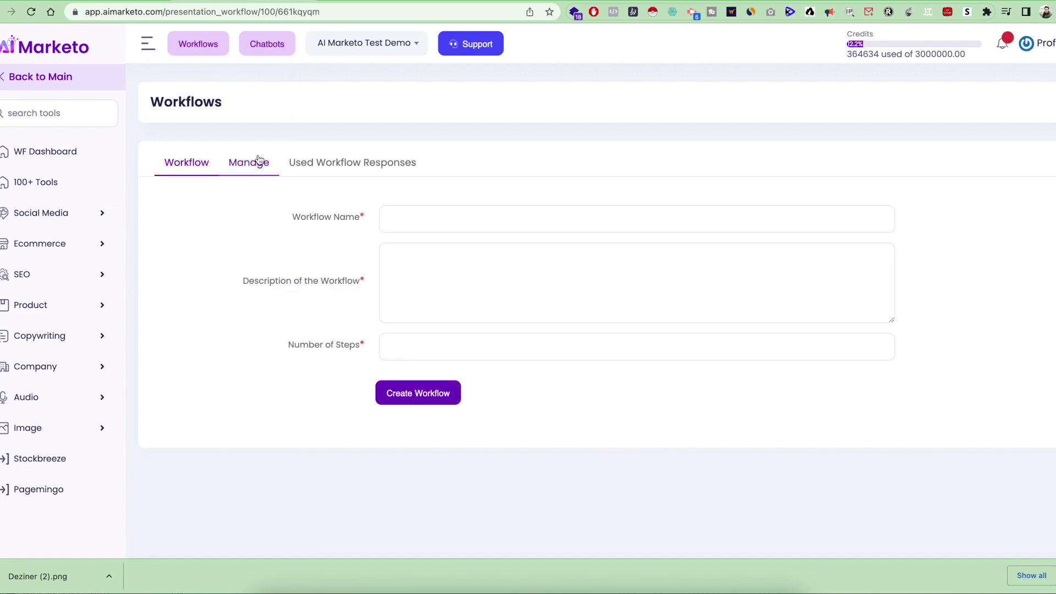
left_click(259, 161)
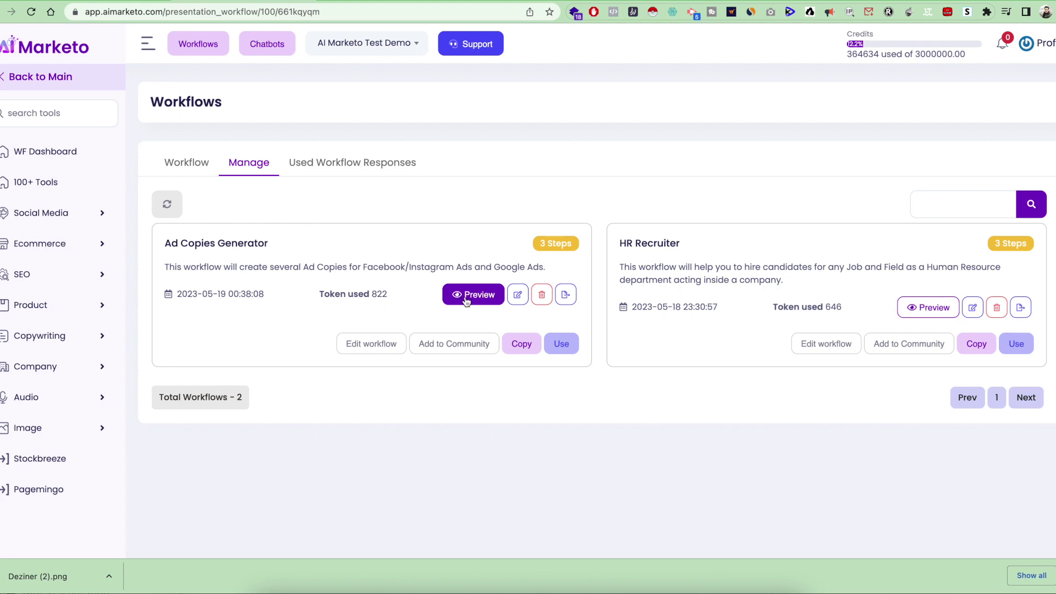
left_click(561, 346)
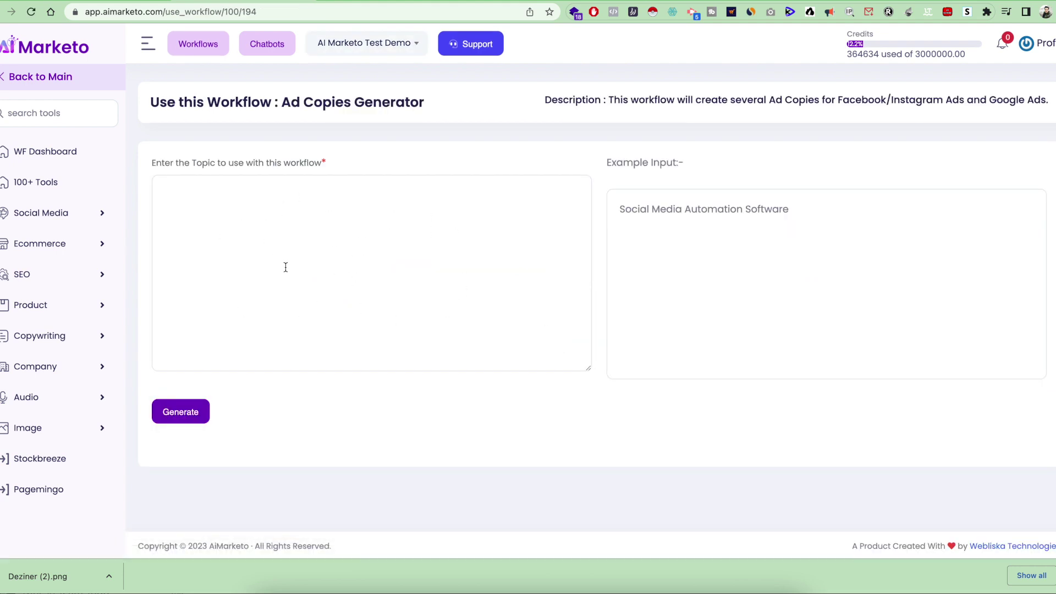
- Enter the Hostlegends shared, VPS and dedicated server hosting description as the topic and generate
left_click(347, 209)
type("Hostlegends is a shared h")
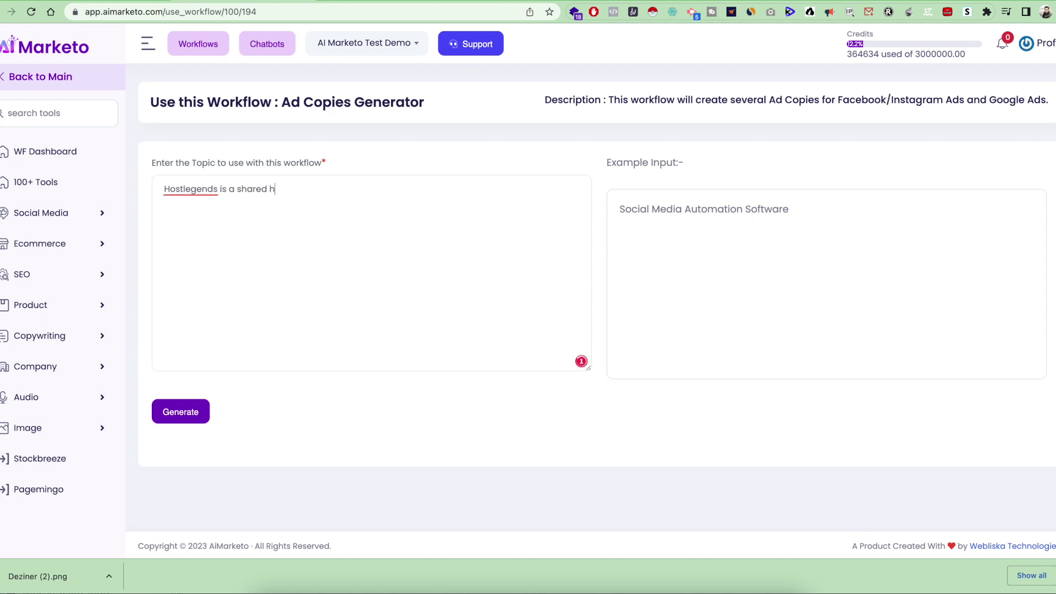
type("osting, vps and dedicated servic")
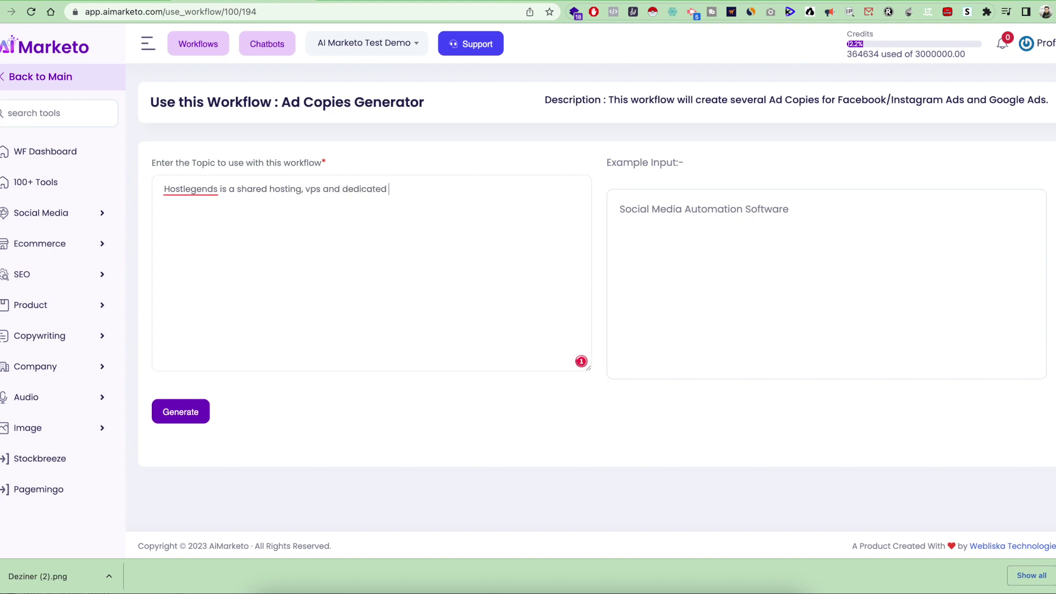
key("BackSpace")
key("BackSpace")
type("er provider and we provide")
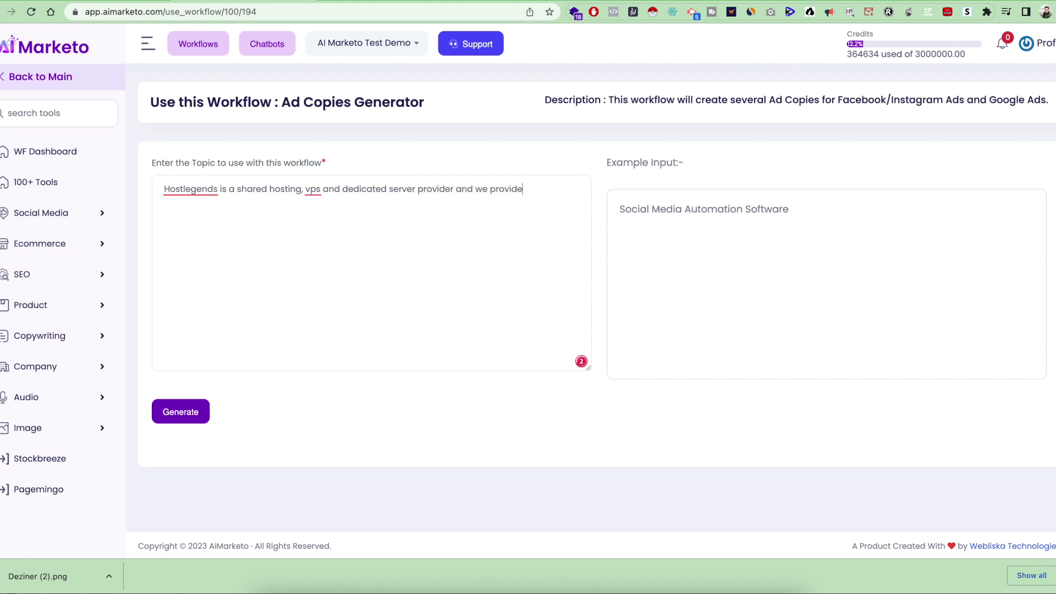
type(" hosting services worldwide.")
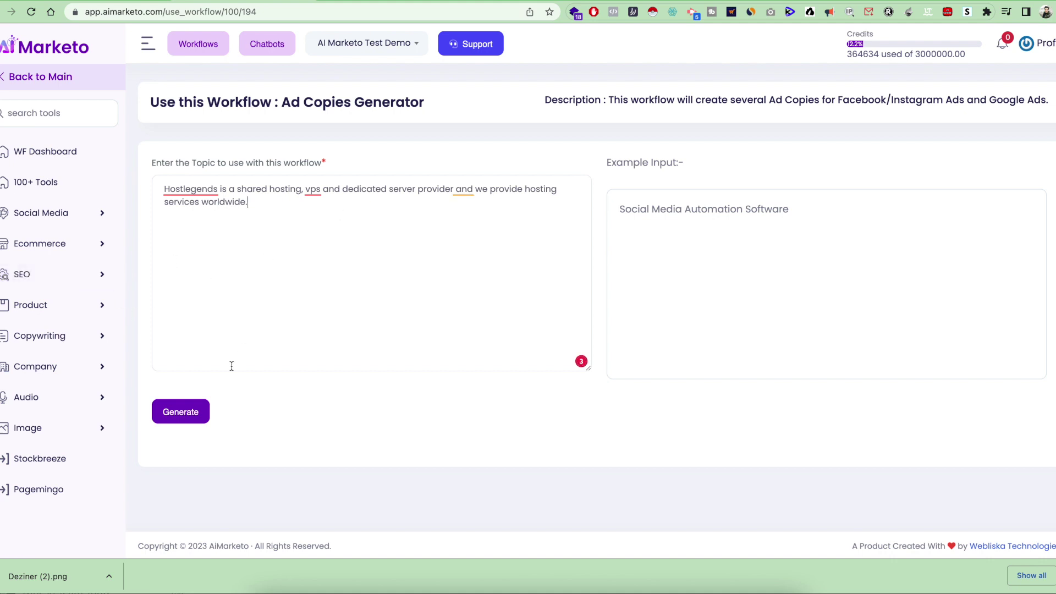
left_click(170, 414)
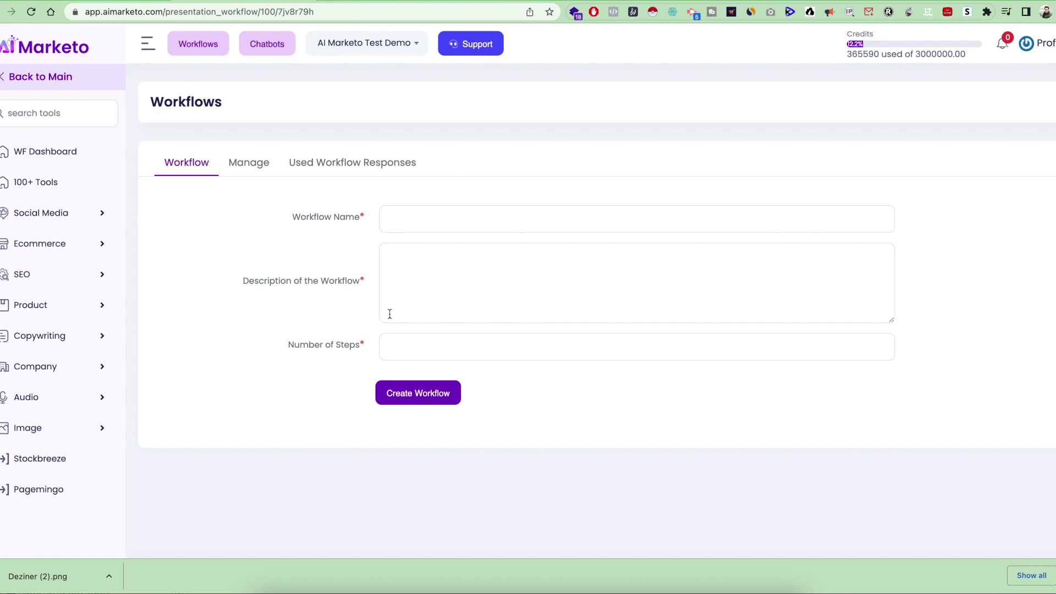
- Switch to the Used Workflow Responses tab
left_click(363, 170)
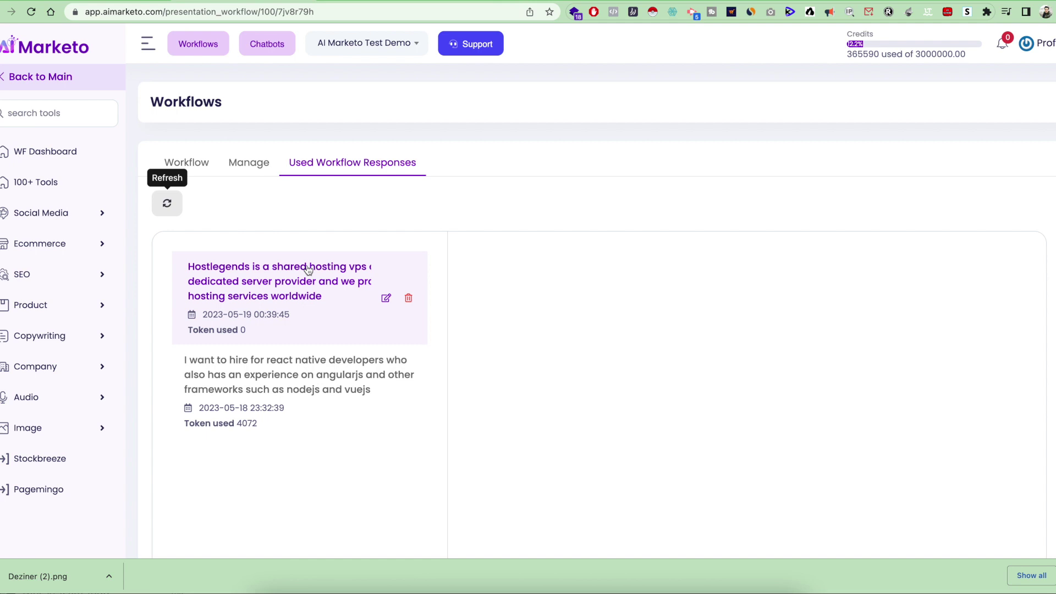
- Open the new Hostlegends Ad Copies Generator response card
scroll(263, 268, "down", 1)
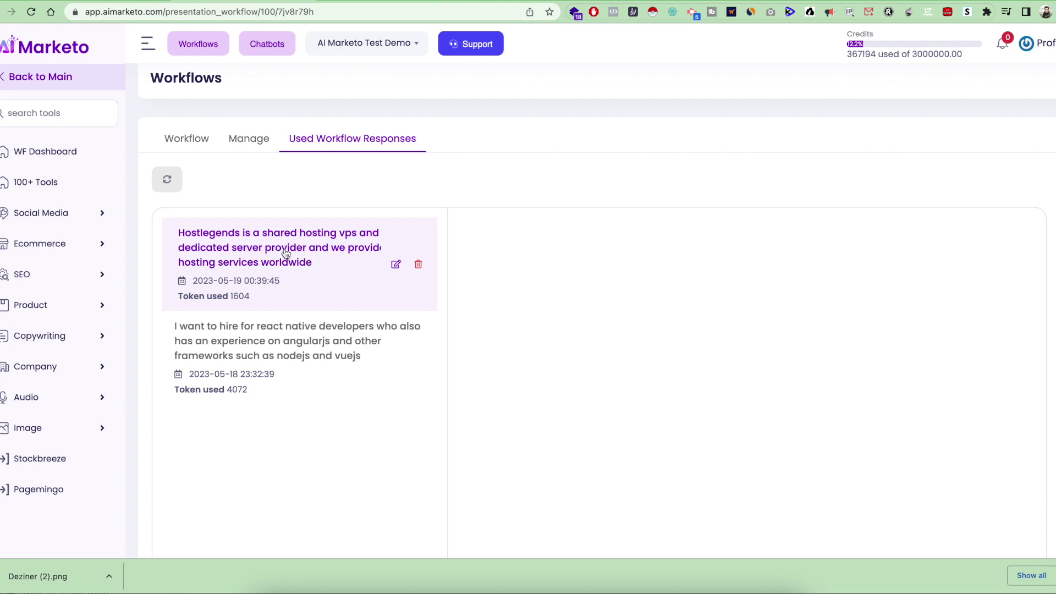
left_click(285, 253)
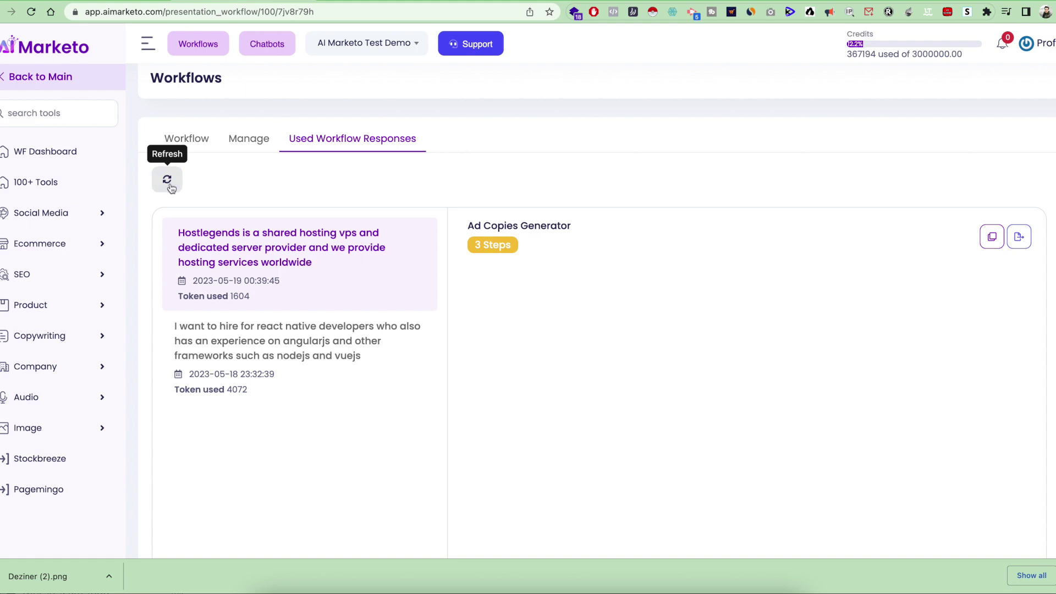
left_click(292, 268)
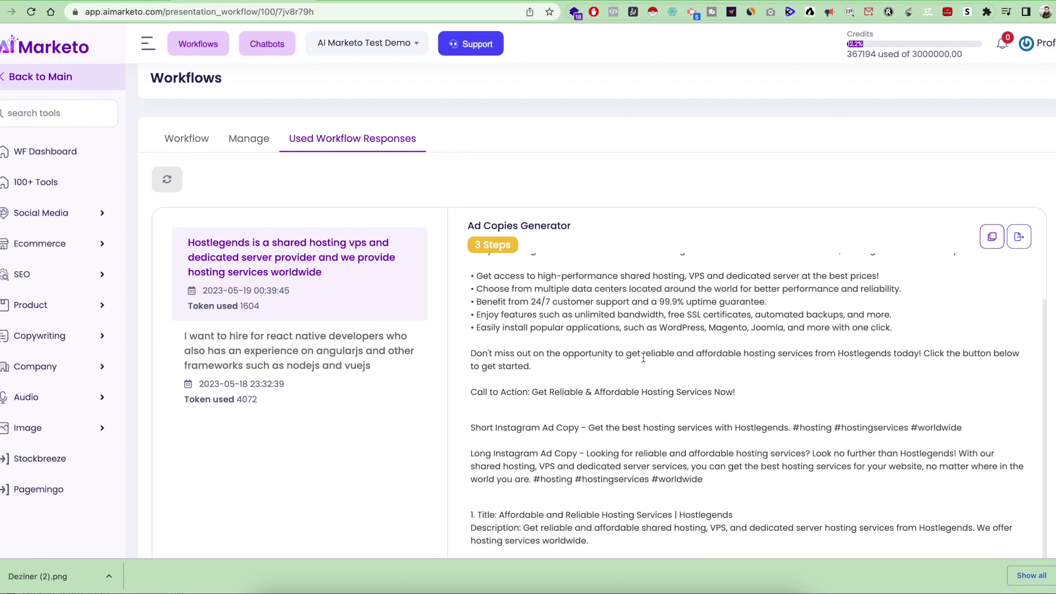
- Highlight the main ad headline, intro and bullet points in the Hostlegends output
scroll(789, 123, "down", 7)
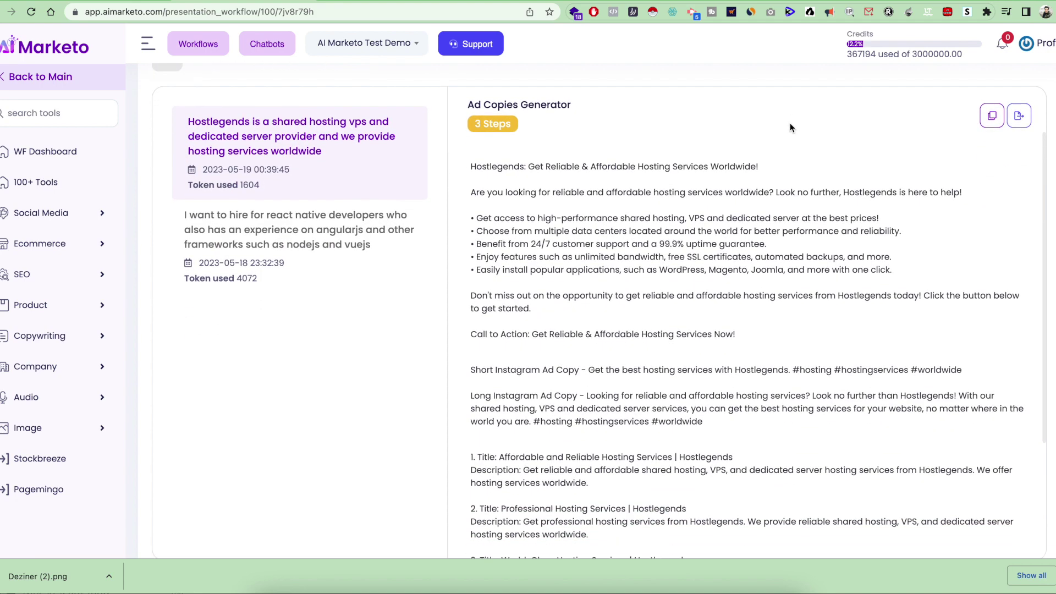
scroll(698, 289, "up", 8)
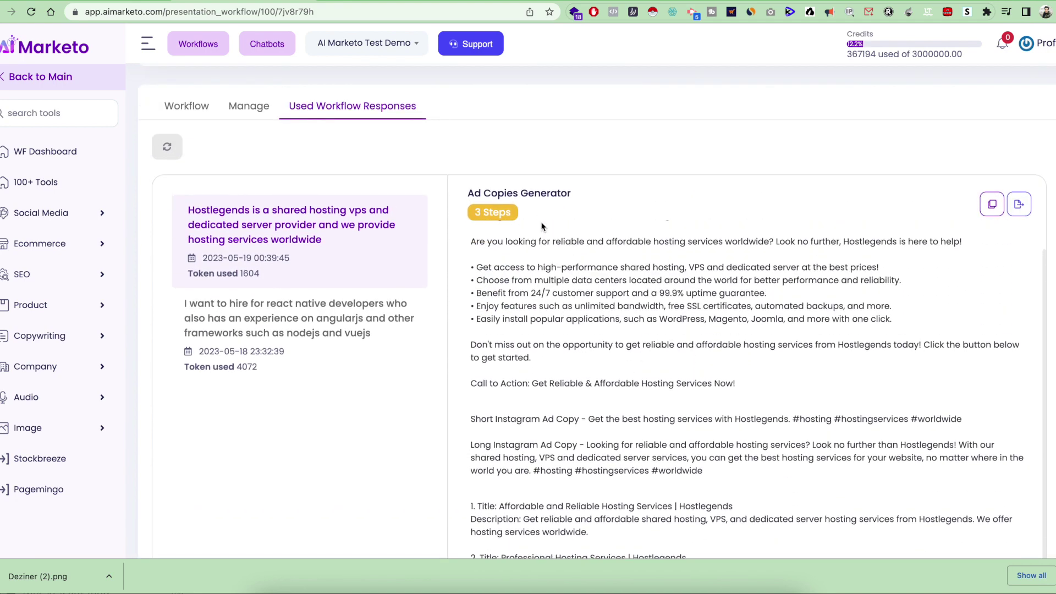
scroll(501, 283, "up", 1)
scroll(489, 254, "up", 1)
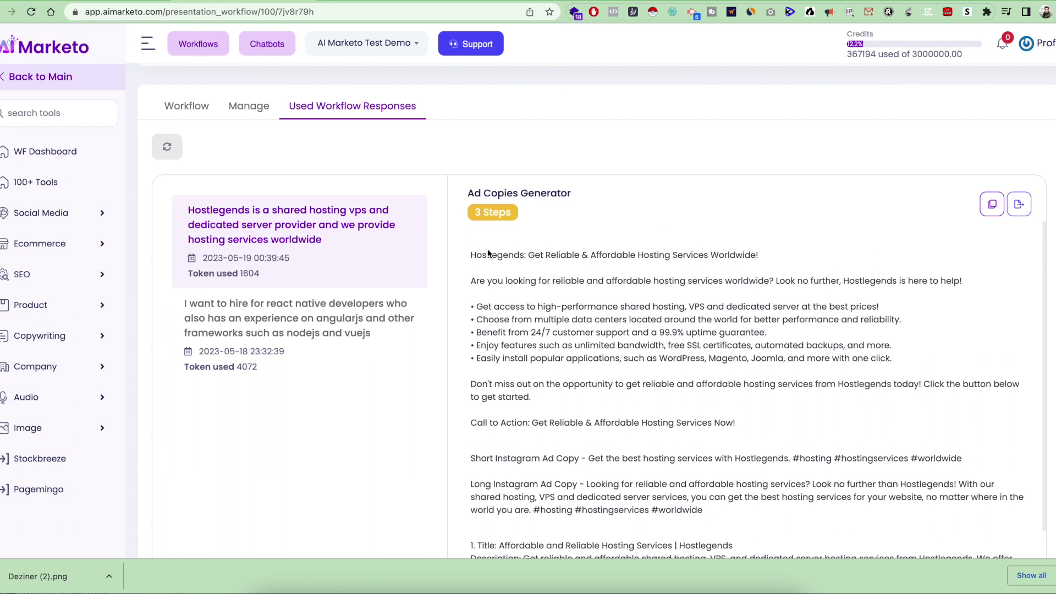
left_click_drag(471, 253, 659, 398)
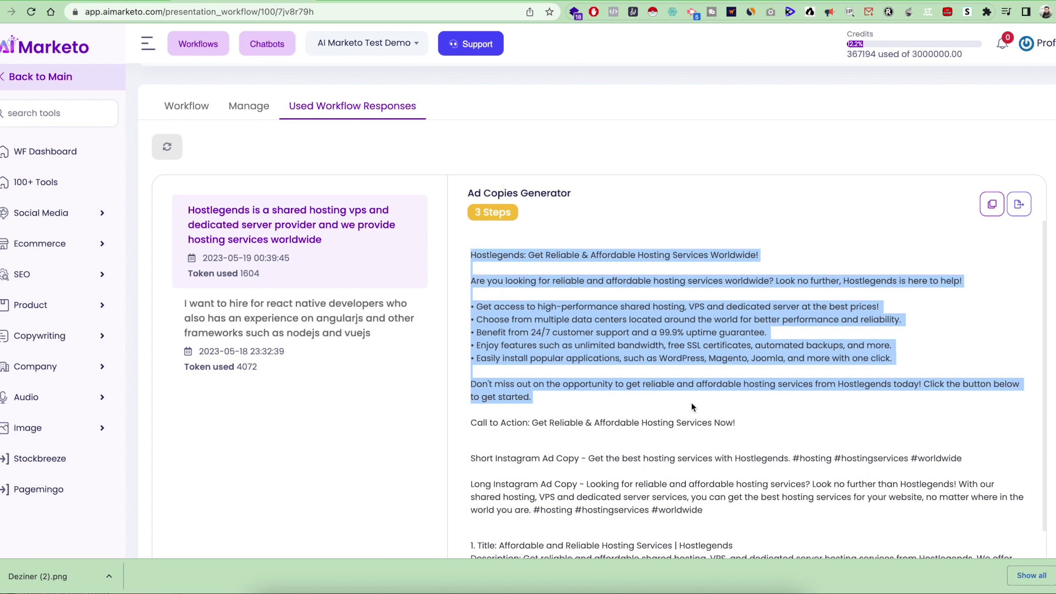
- Highlight the Instagram ad copies and the five numbered title and description pairs
scroll(676, 333, "down", 3)
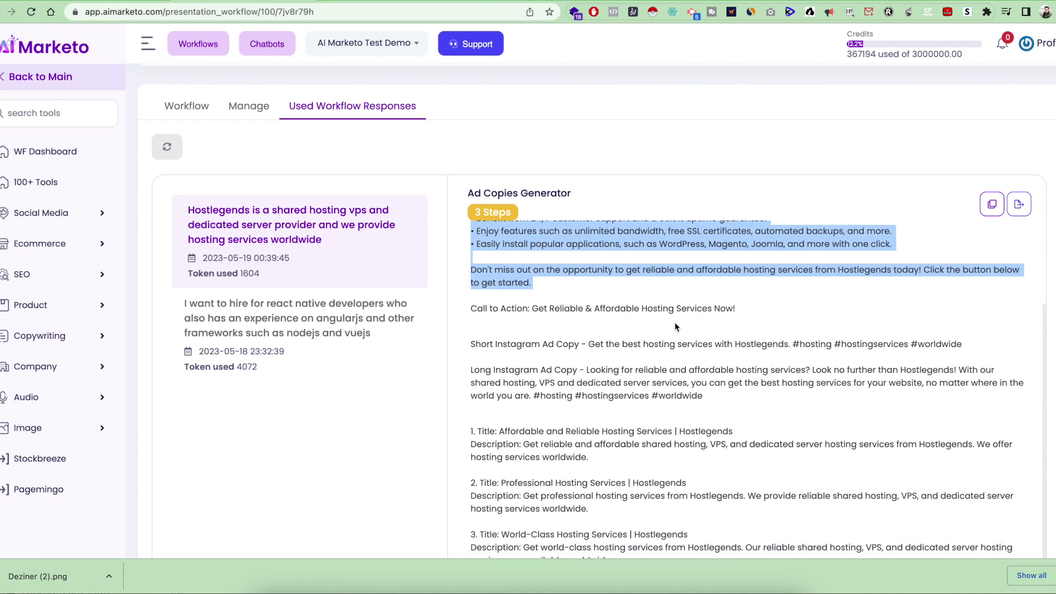
scroll(676, 327, "down", 1)
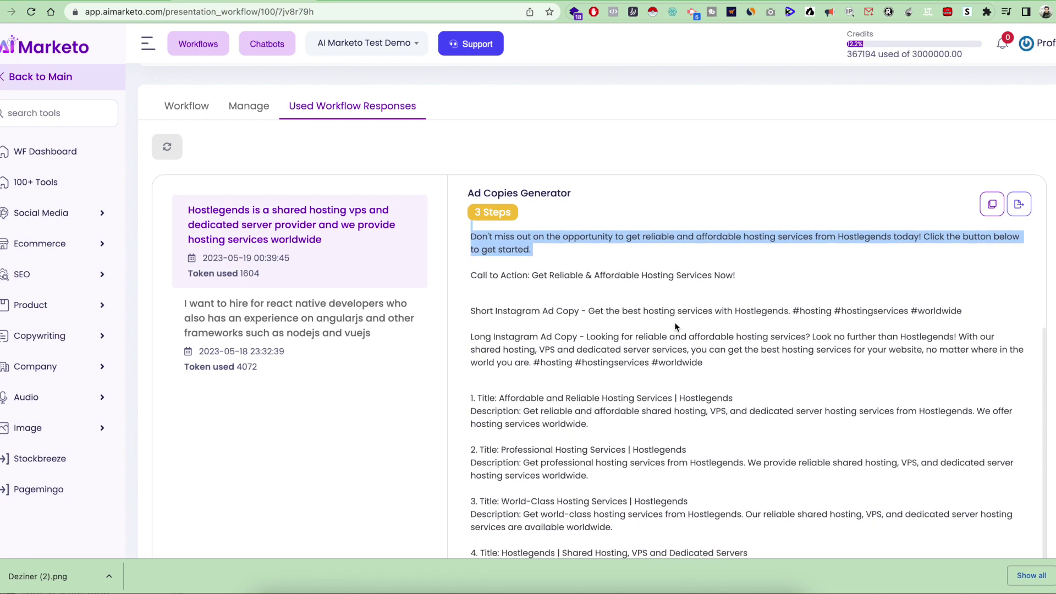
left_click_drag(470, 310, 821, 314)
left_click_drag(470, 336, 737, 365)
scroll(737, 366, "down", 1)
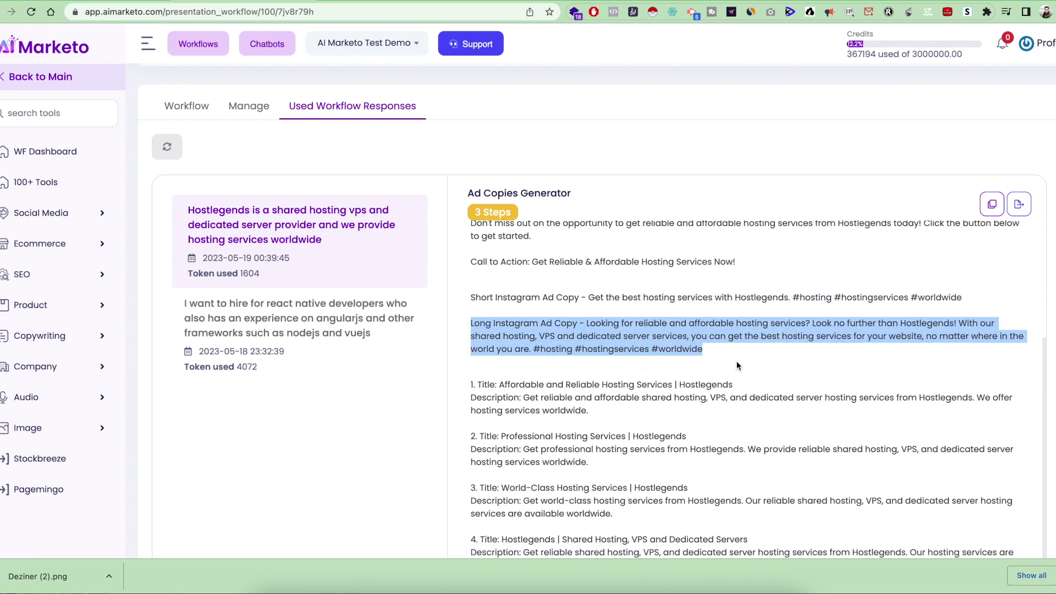
scroll(668, 294, "down", 3)
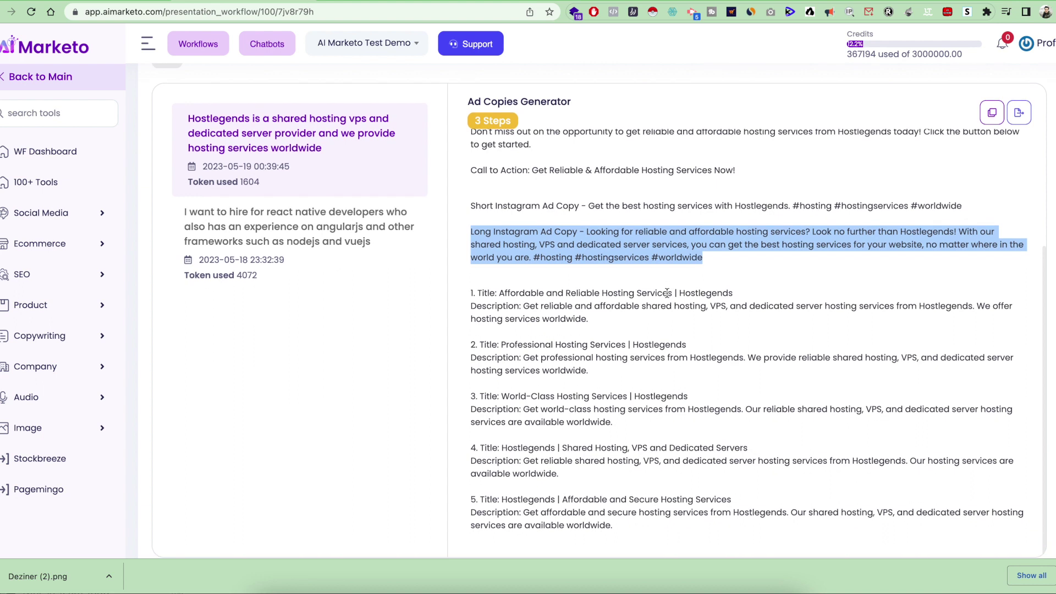
left_click_drag(470, 292, 642, 522)
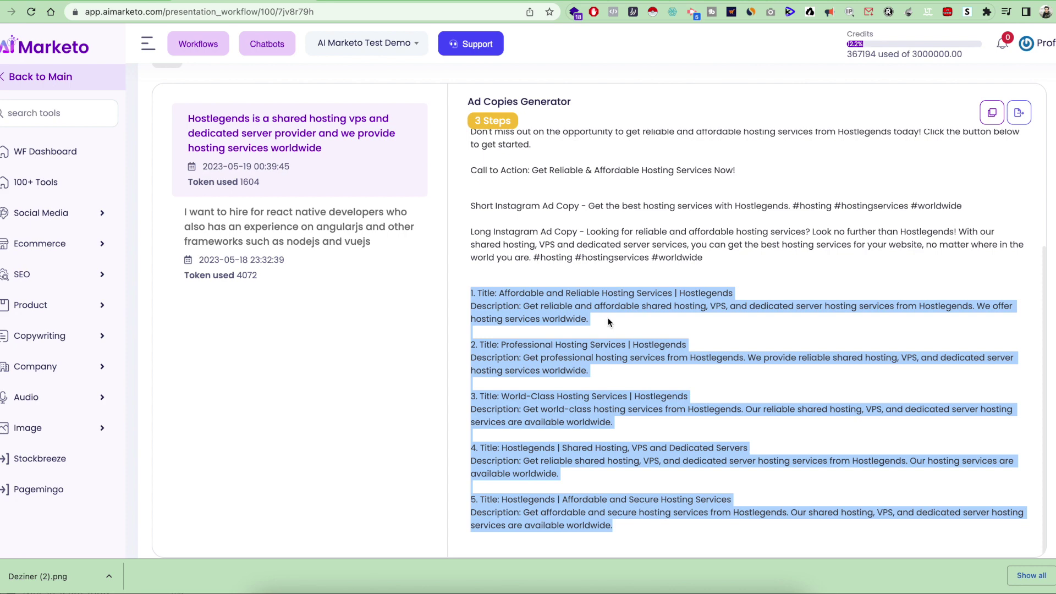
scroll(608, 322, "up", 3)
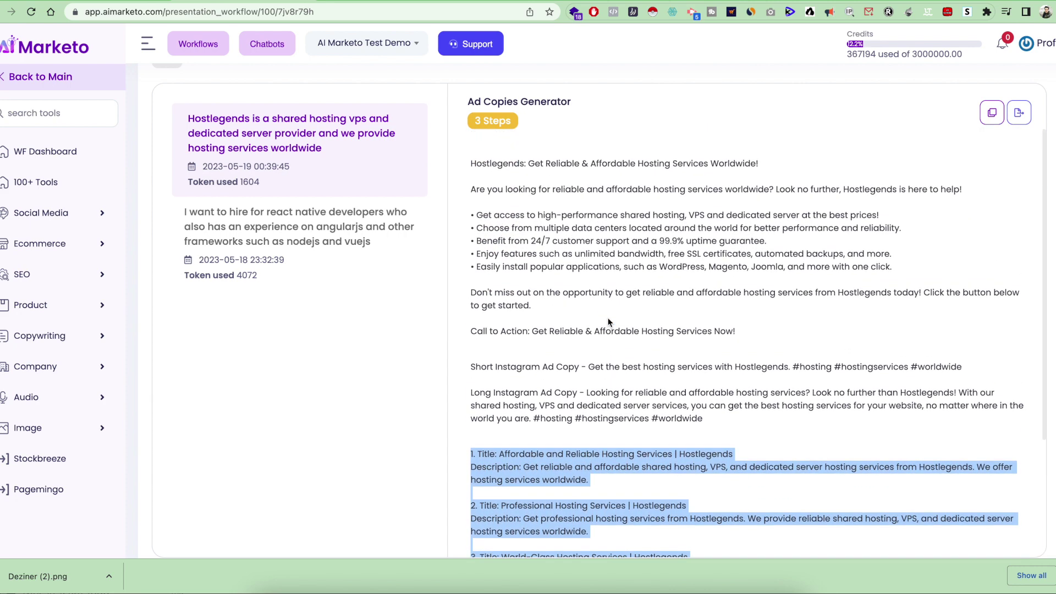
scroll(609, 322, "up", 1)
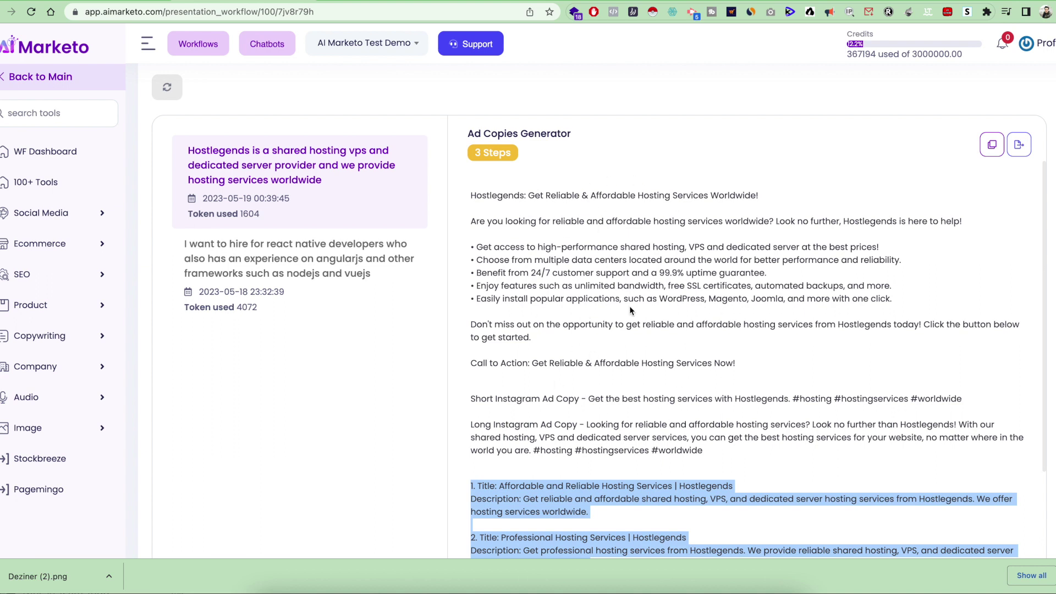
mouse_move(220, 154)
scroll(282, 197, "up", 2)
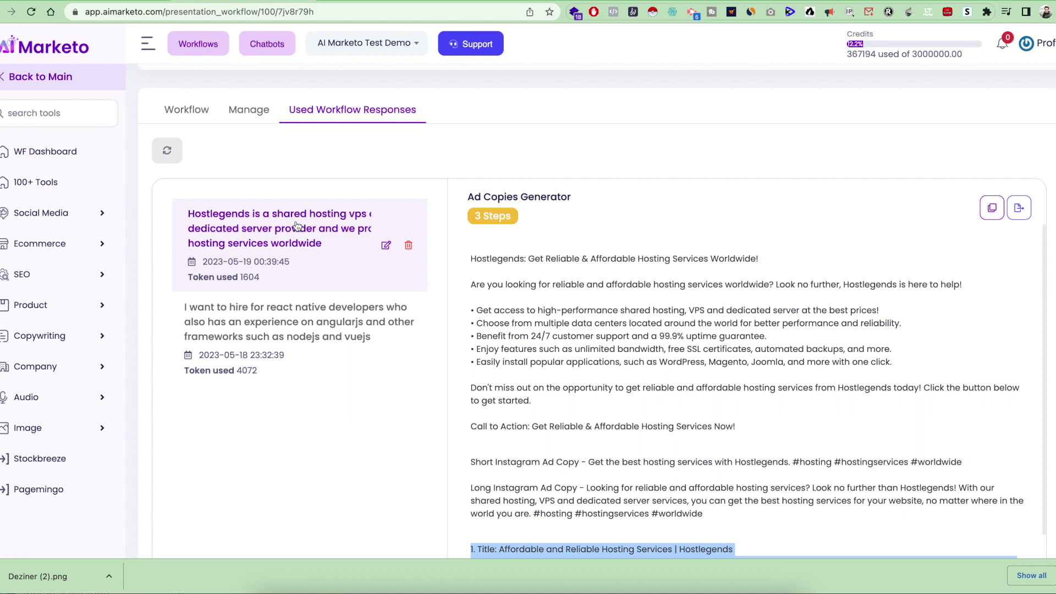
- Open the React Native hiring response and scroll through its HR Recruiter job description
mouse_move(286, 321)
left_click(262, 325)
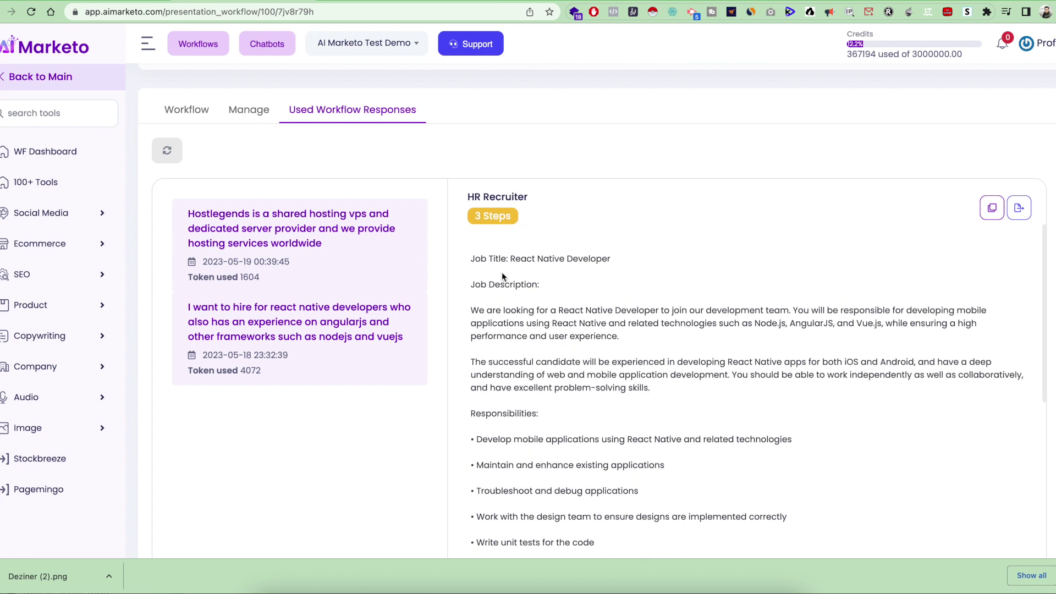
mouse_move(310, 329)
scroll(538, 337, "down", 3)
scroll(478, 342, "down", 2)
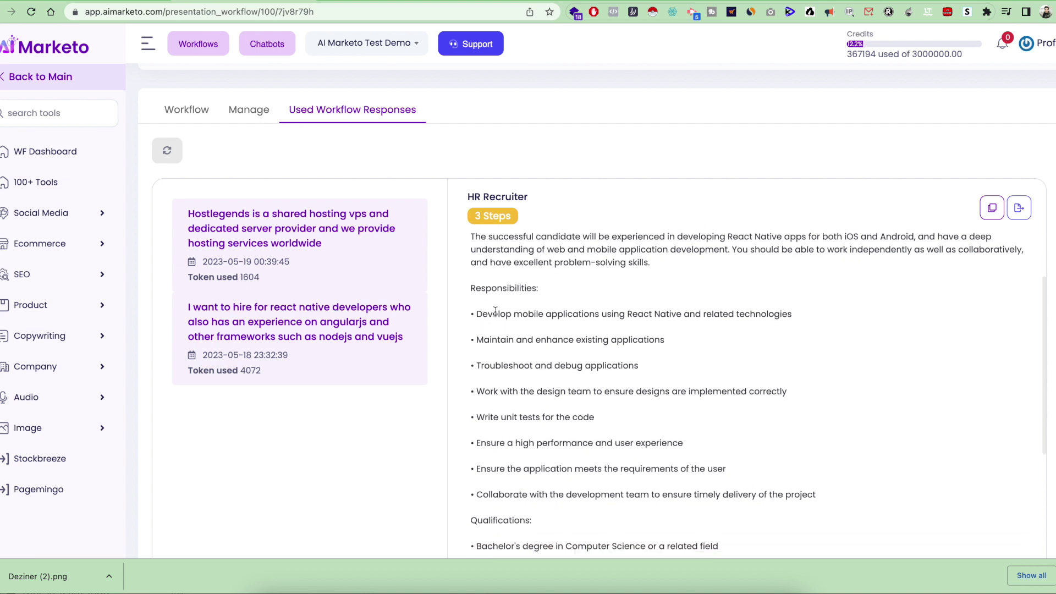
scroll(541, 431, "down", 2)
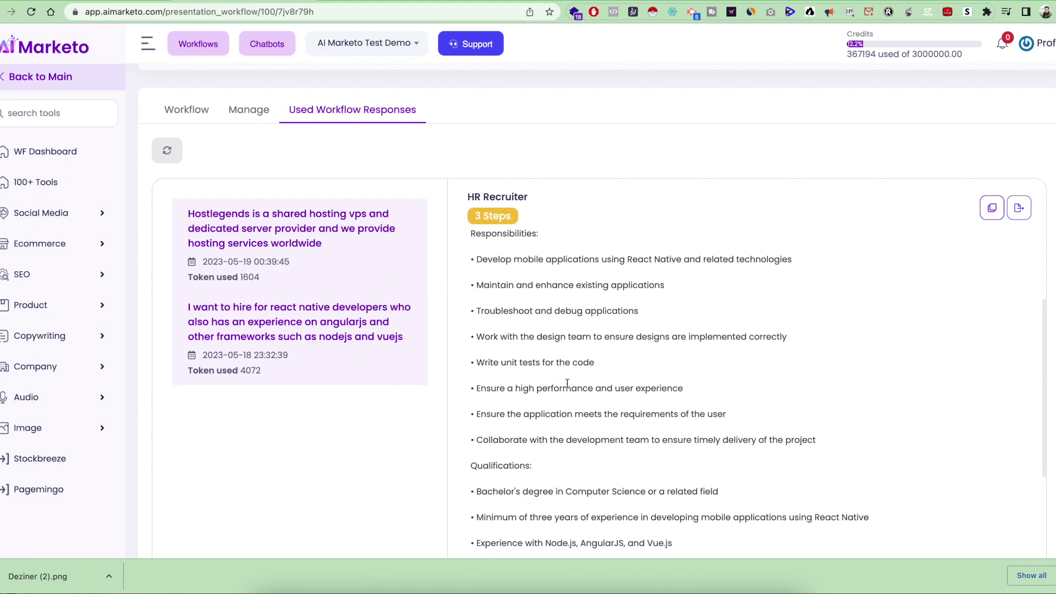
scroll(542, 293, "down", 5)
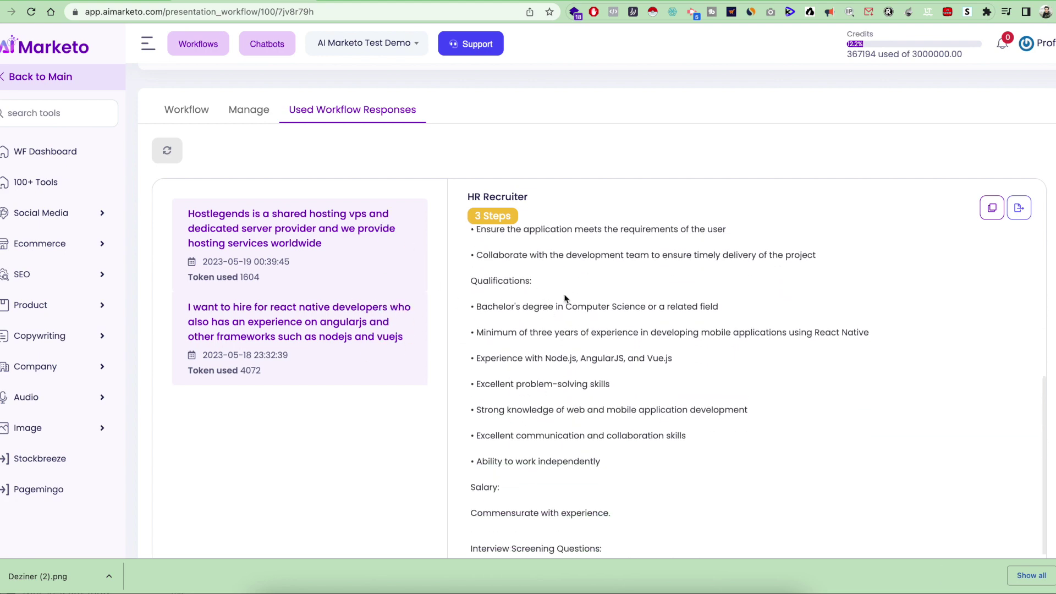
scroll(564, 308, "down", 6)
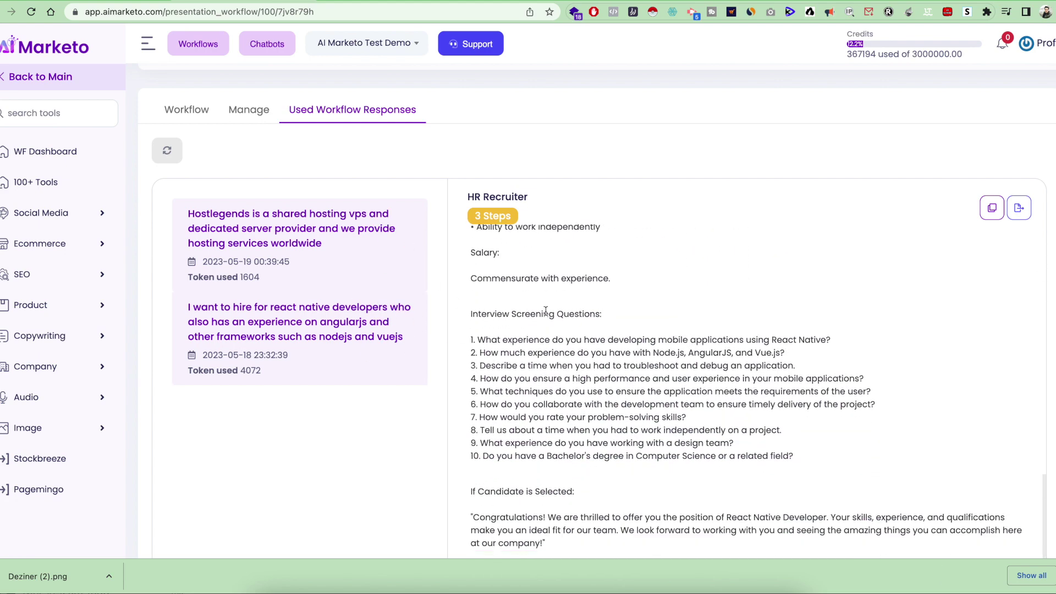
- Highlight the ten interview screening questions and review the acceptance and rejection messages
left_click_drag(470, 314, 803, 465)
scroll(605, 385, "down", 3)
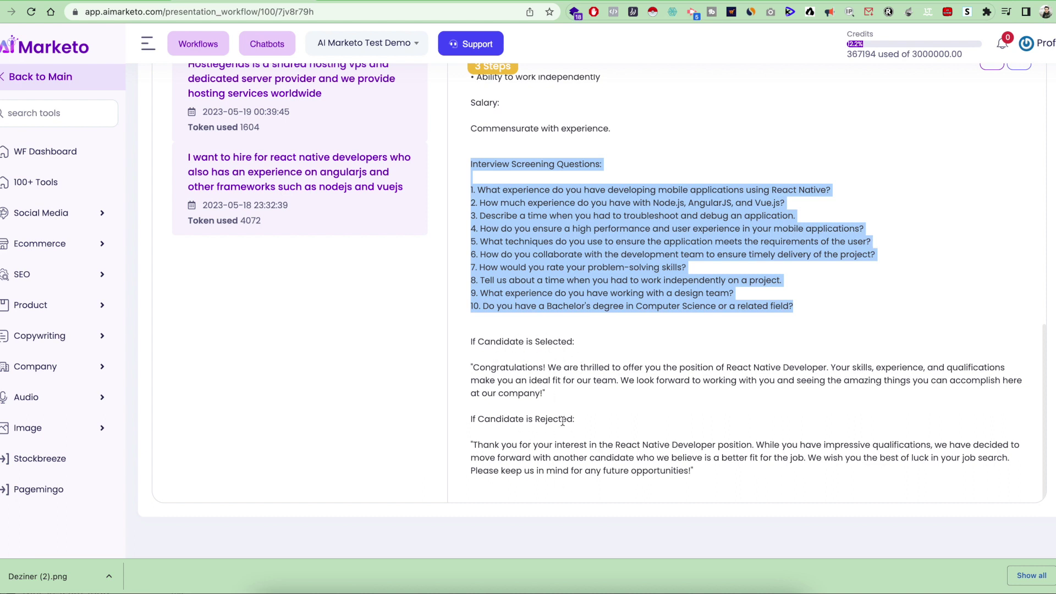
scroll(573, 363, "up", 6)
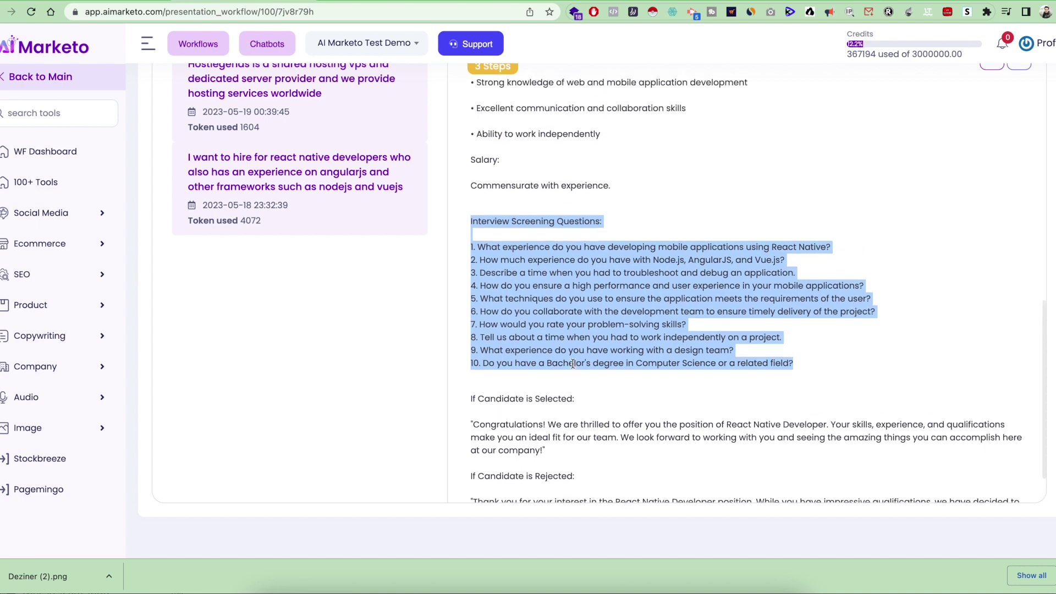
scroll(417, 305, "up", 5)
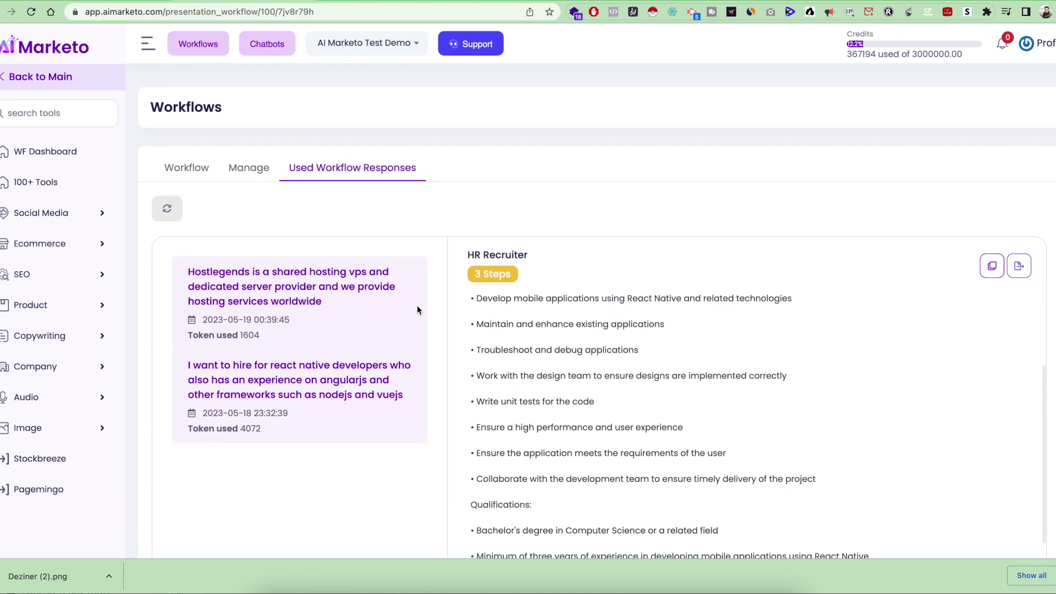
- Go to Workflows > DFY workflows and scroll through the 31 ready-made templates
left_click(186, 162)
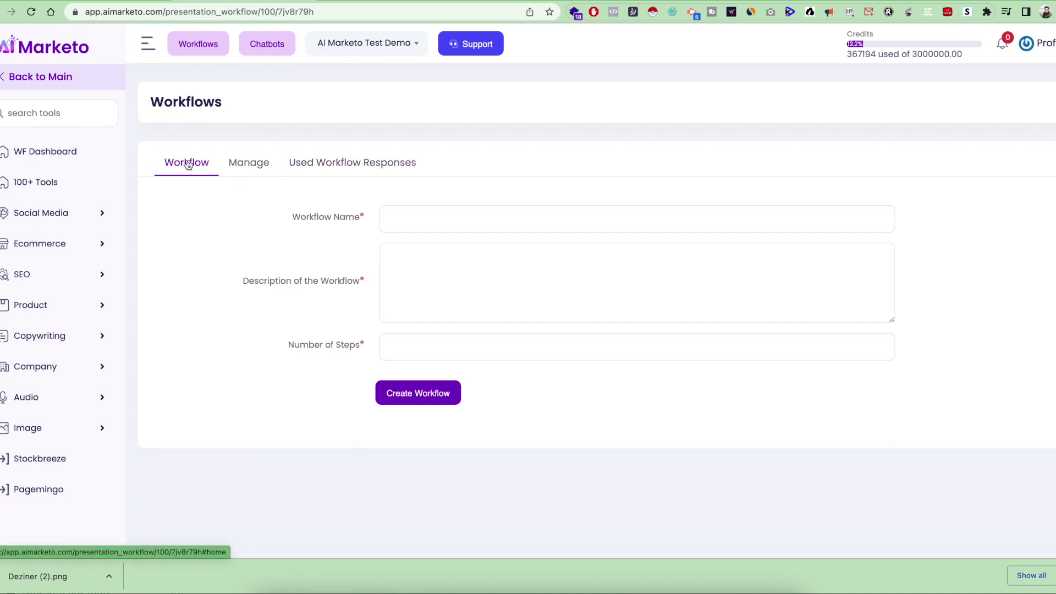
left_click(196, 45)
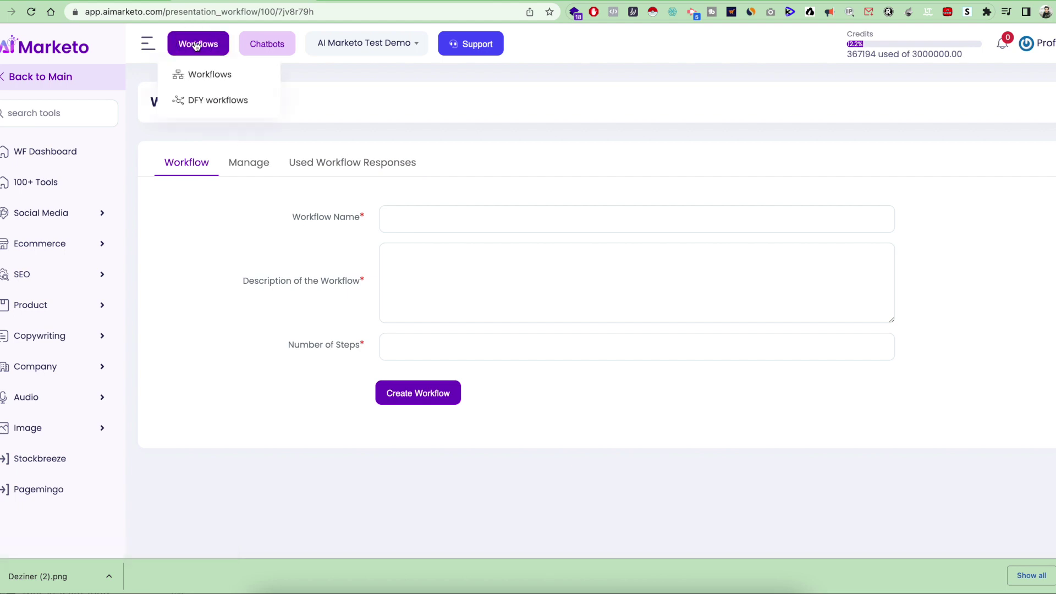
left_click(213, 98)
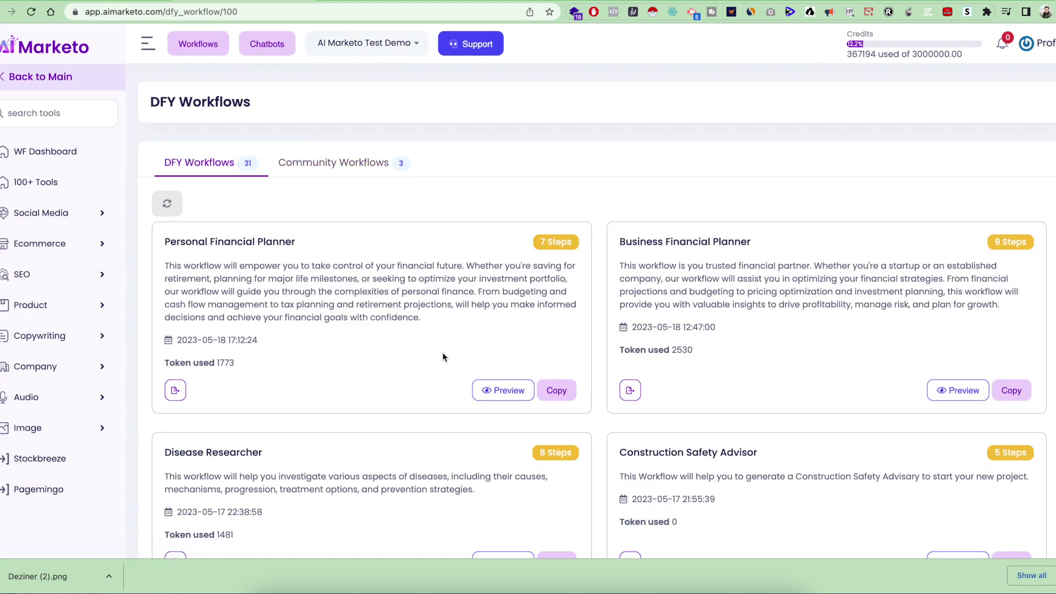
scroll(442, 355, "down", 10)
scroll(462, 372, "down", 3)
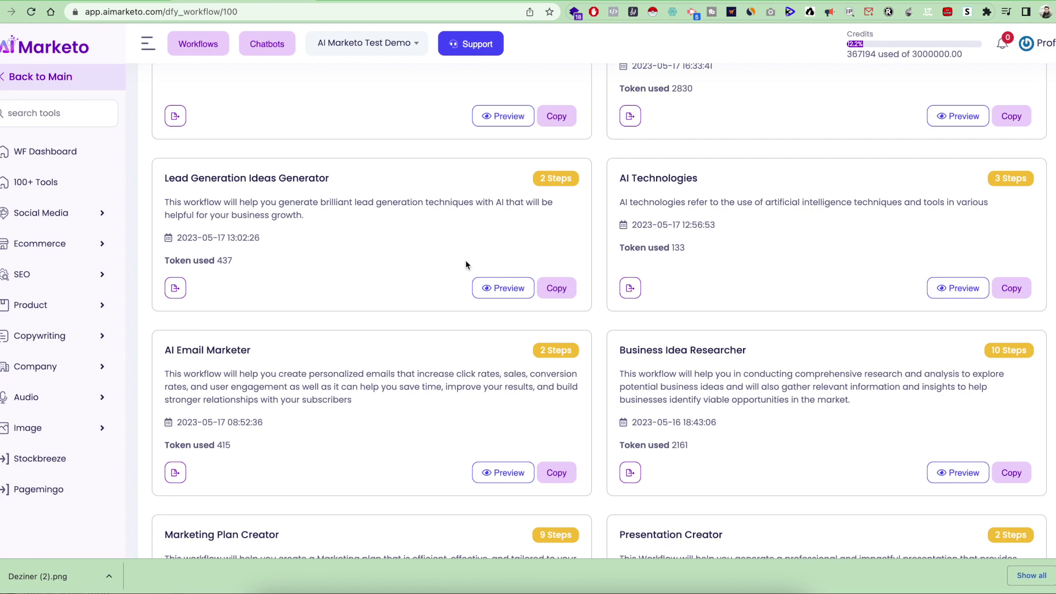
scroll(466, 262, "up", 1)
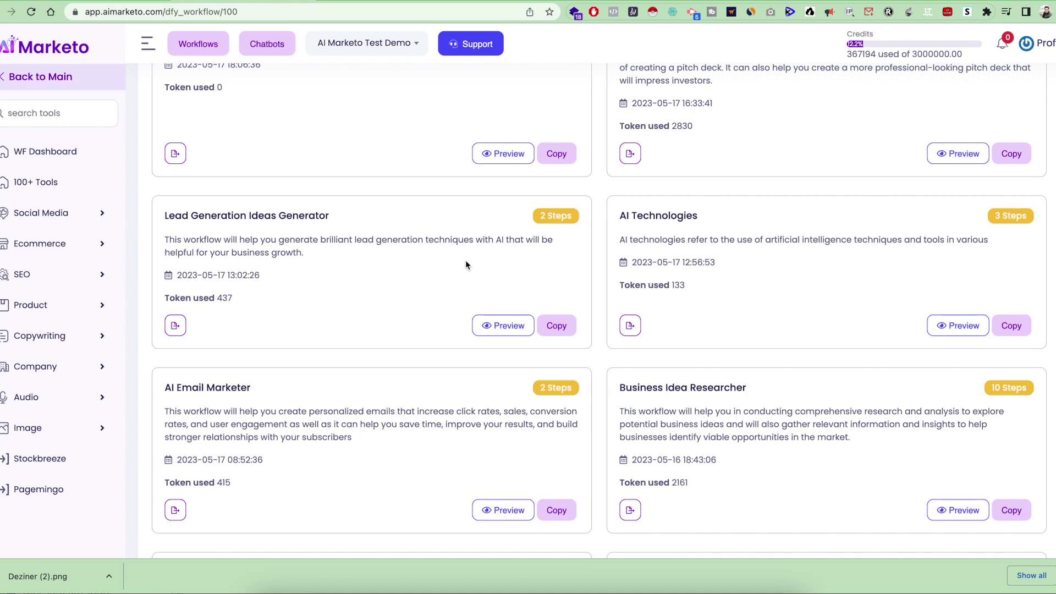
scroll(465, 259, "up", 15)
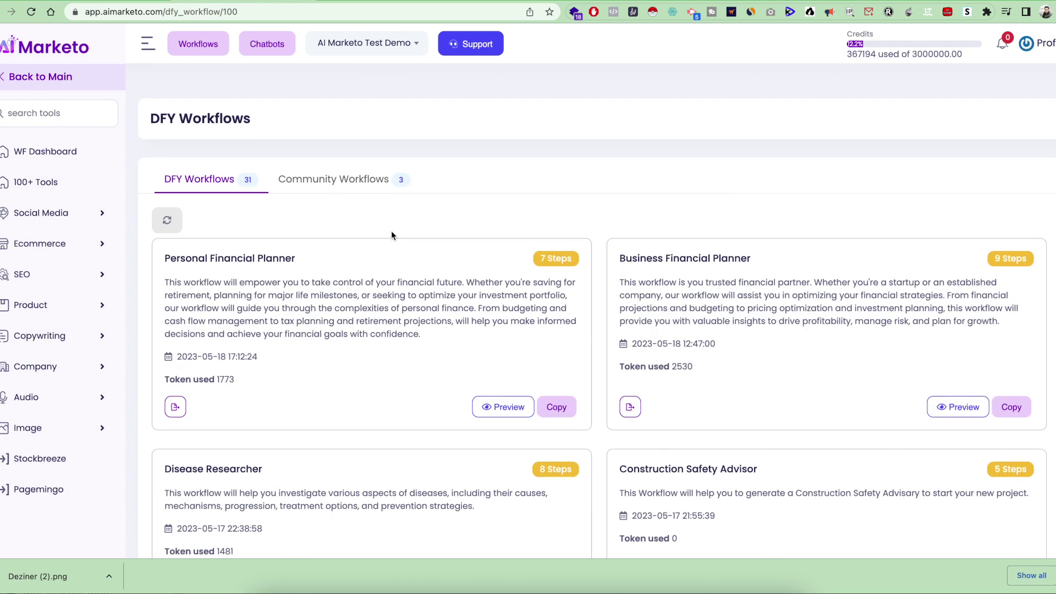